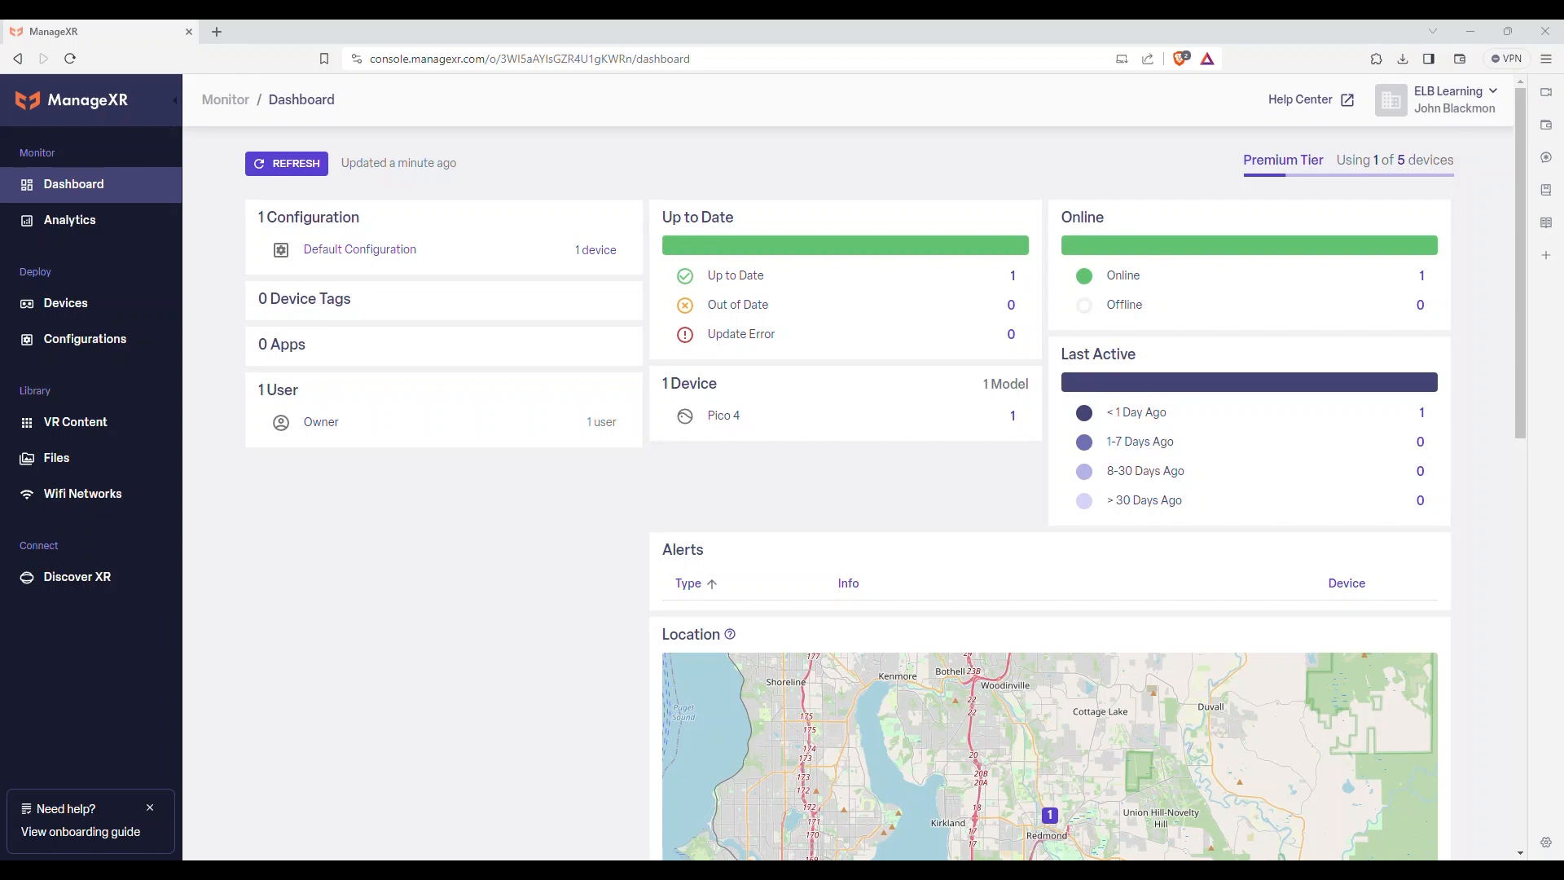
View the device information of Device_0001, and open the VR content library's page for adding a new app
left_click(63, 303)
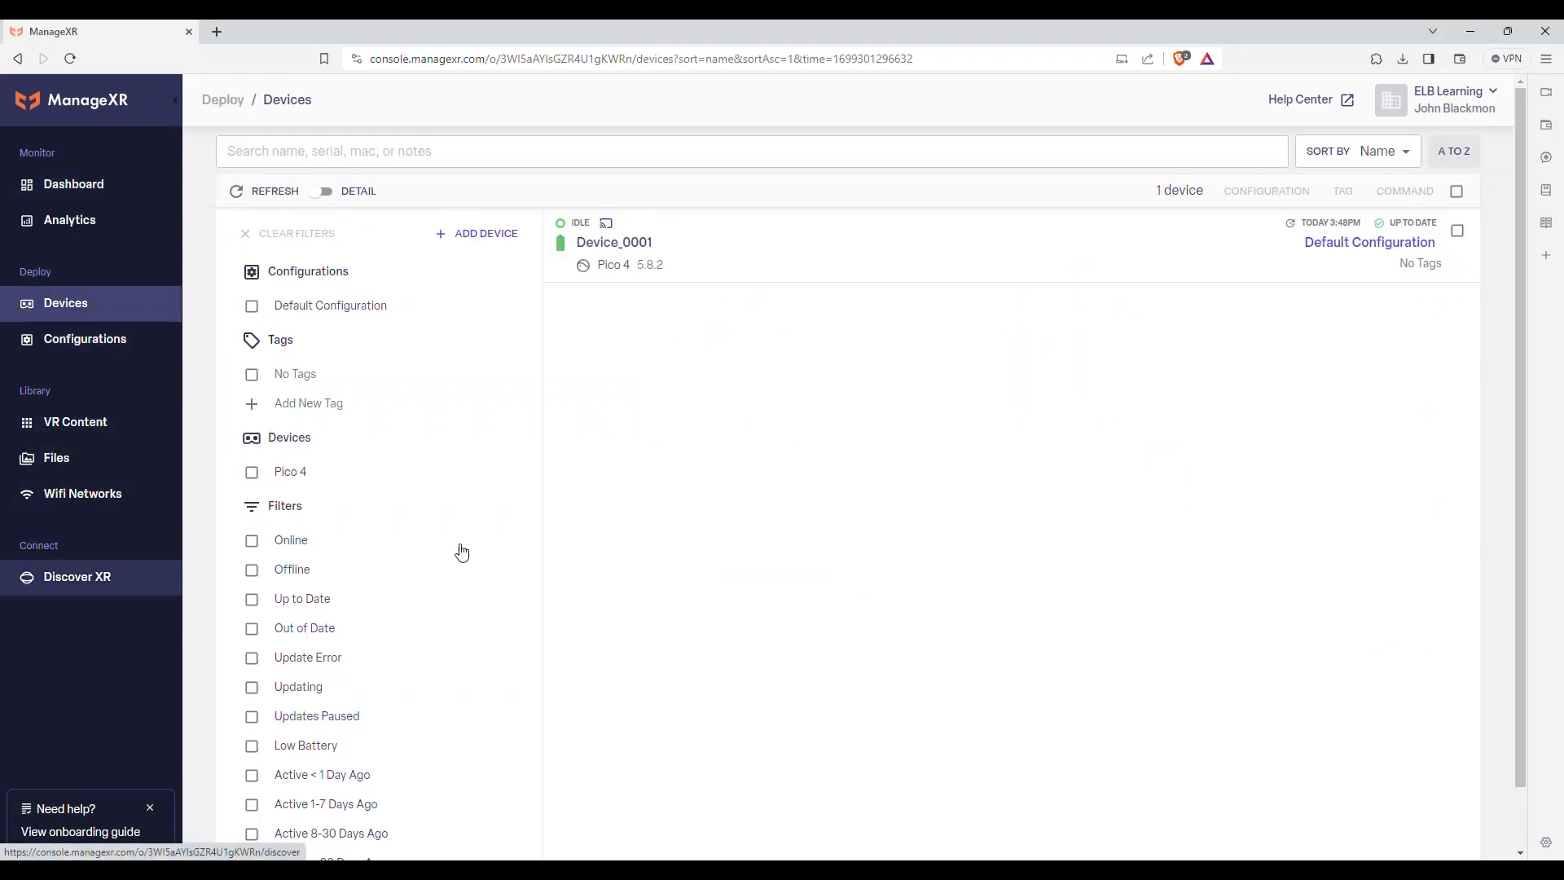
left_click(681, 256)
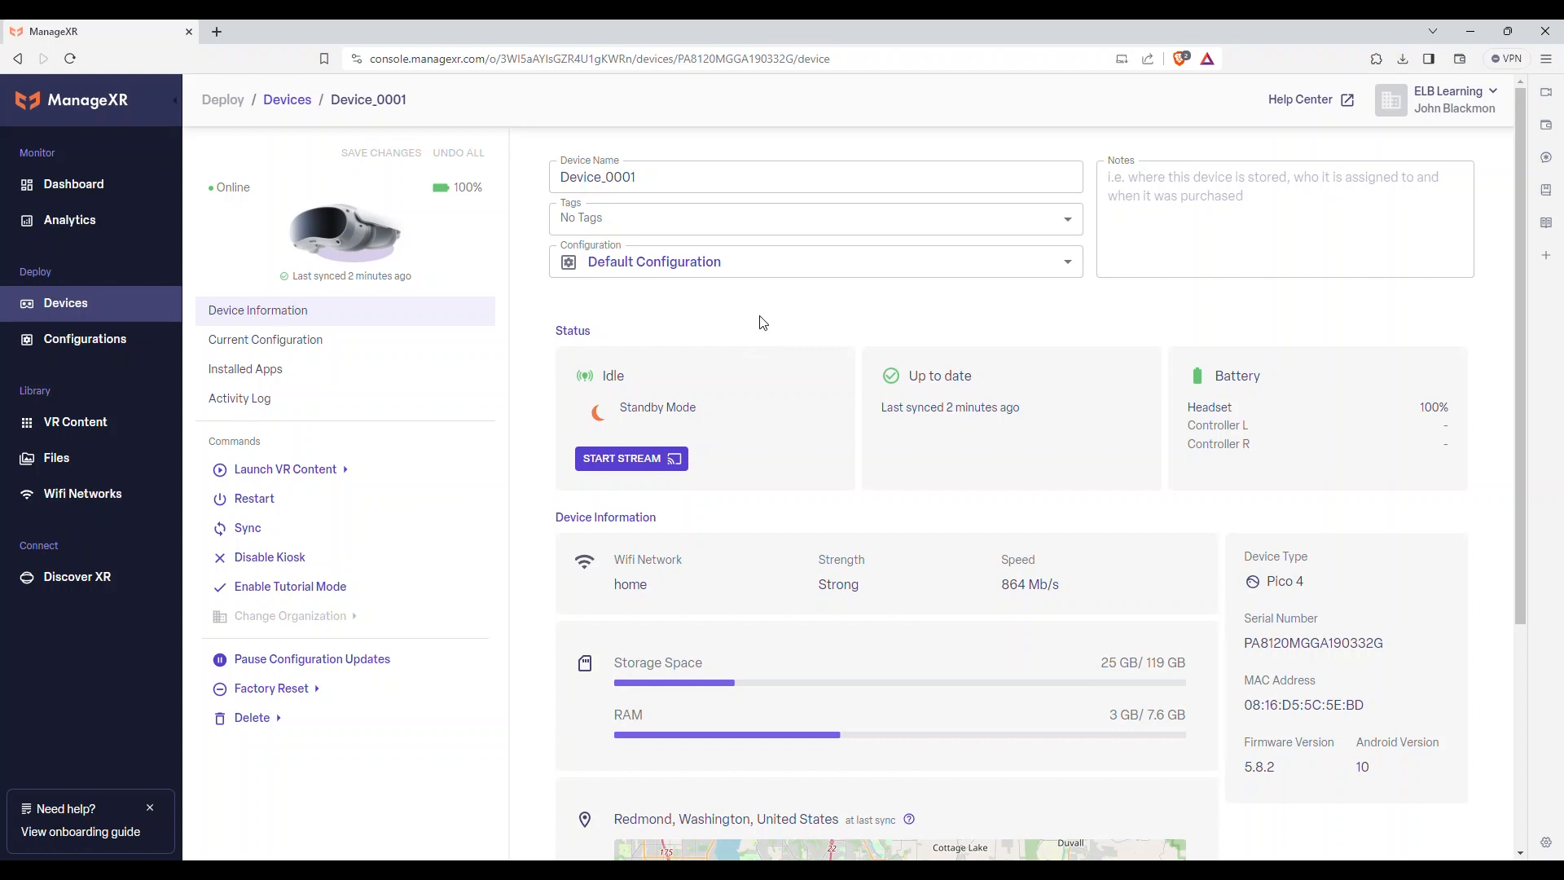
left_click(66, 430)
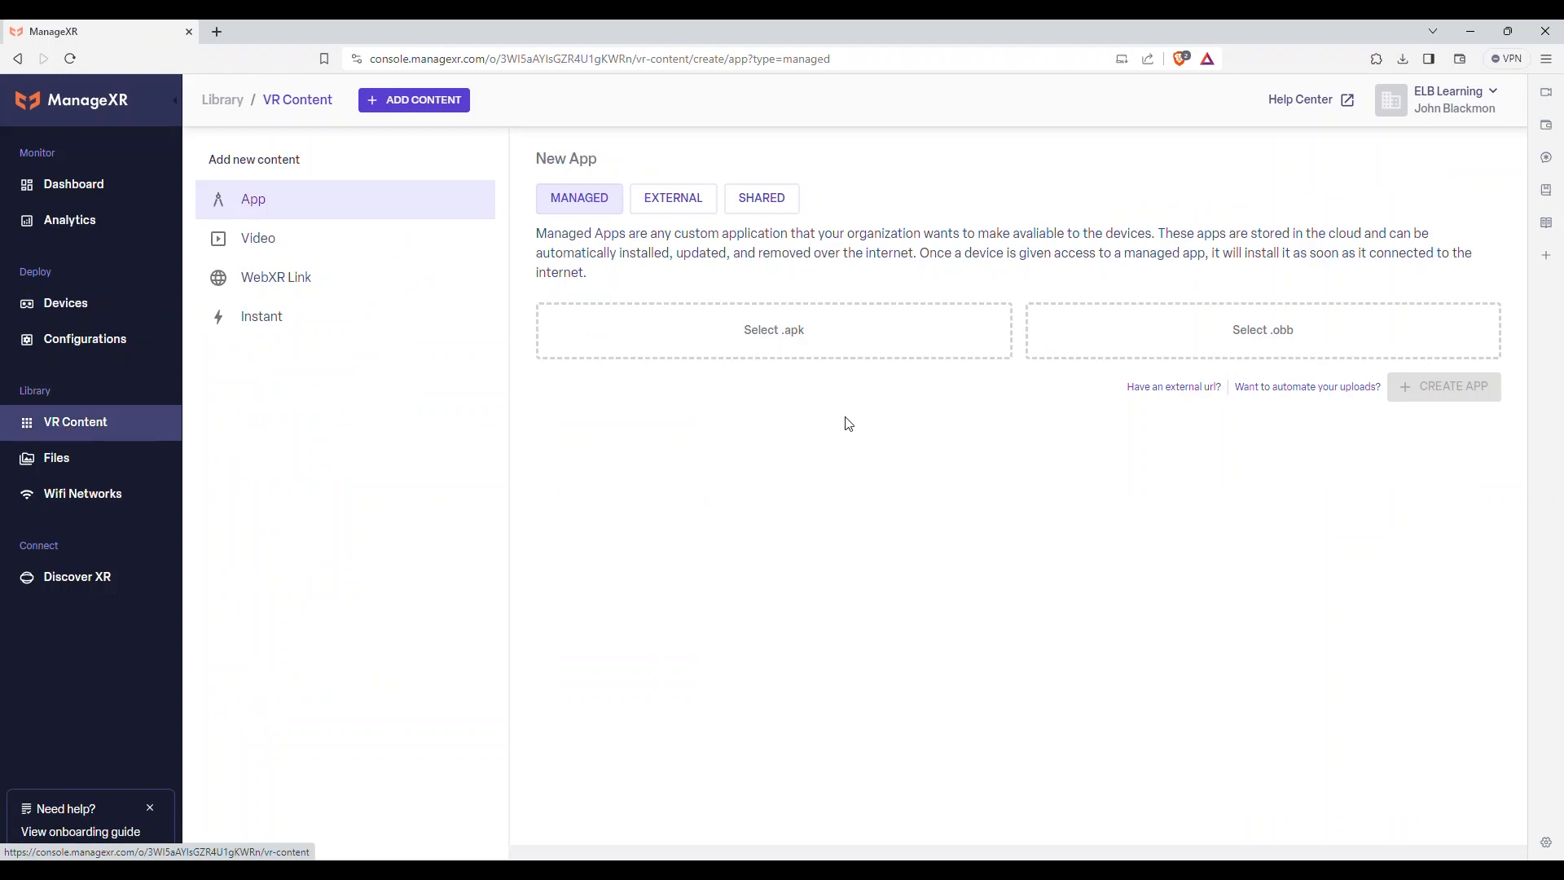
left_click(215, 31)
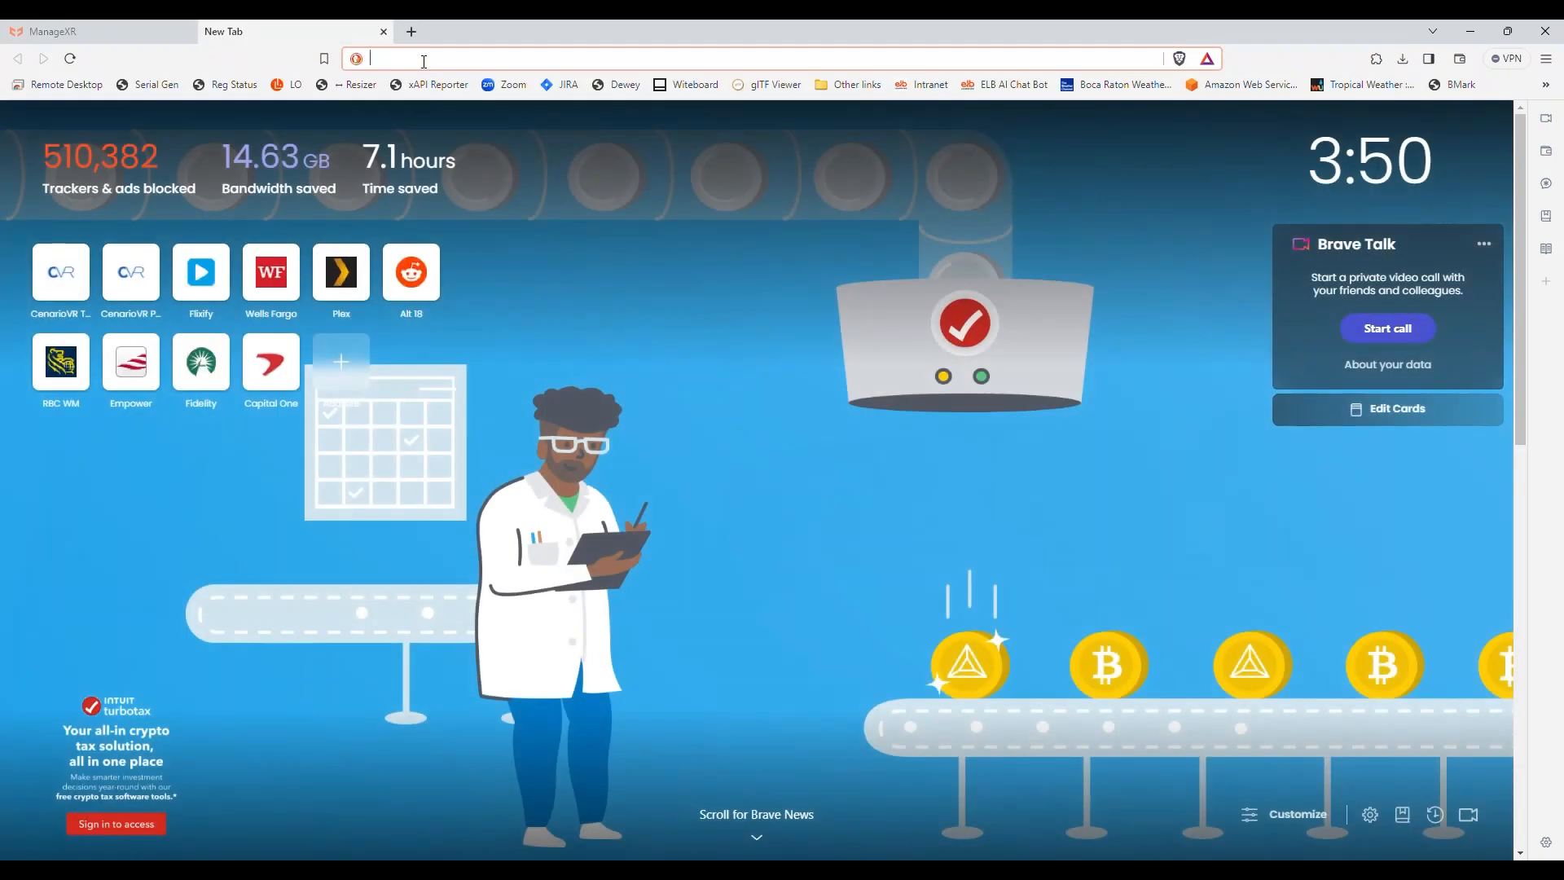
type("https://public.cenariovr.com/builds/Pico/CenarioVR.apk")
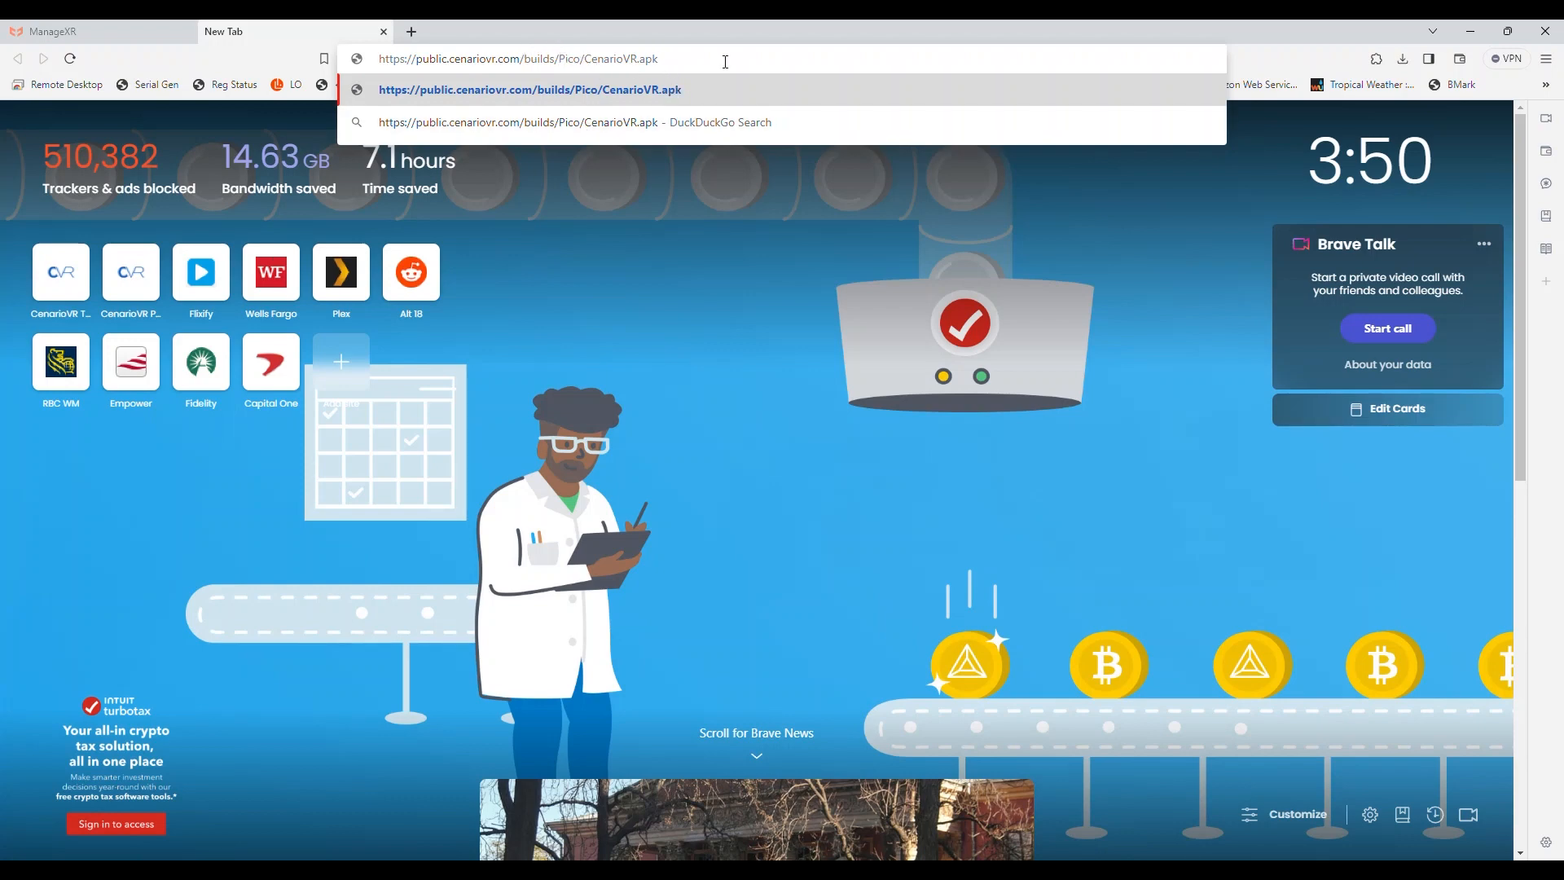
key("Escape")
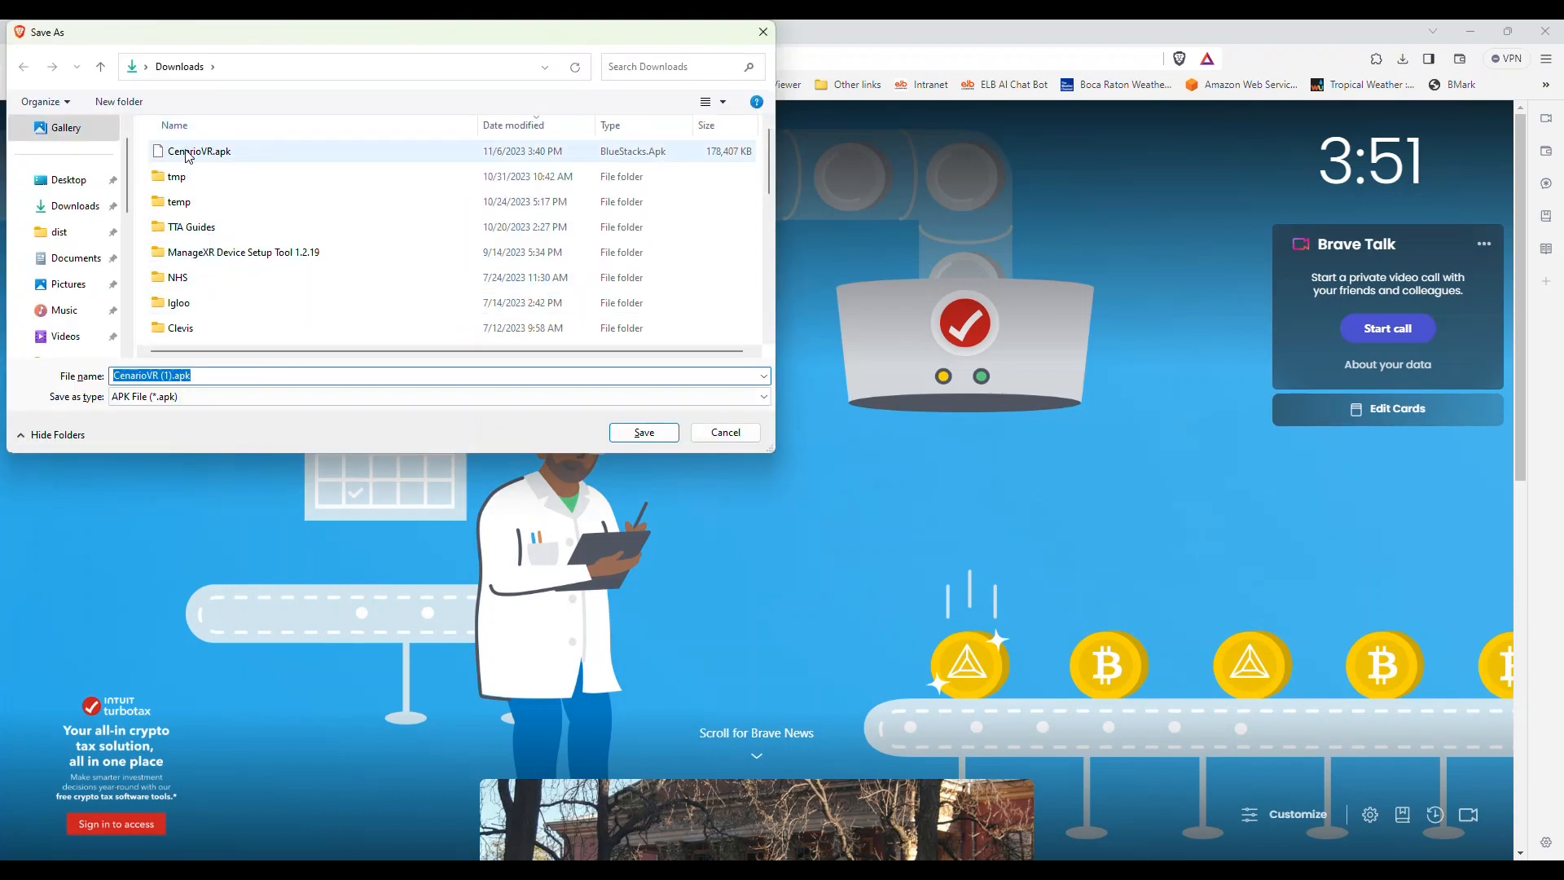
left_click(747, 434)
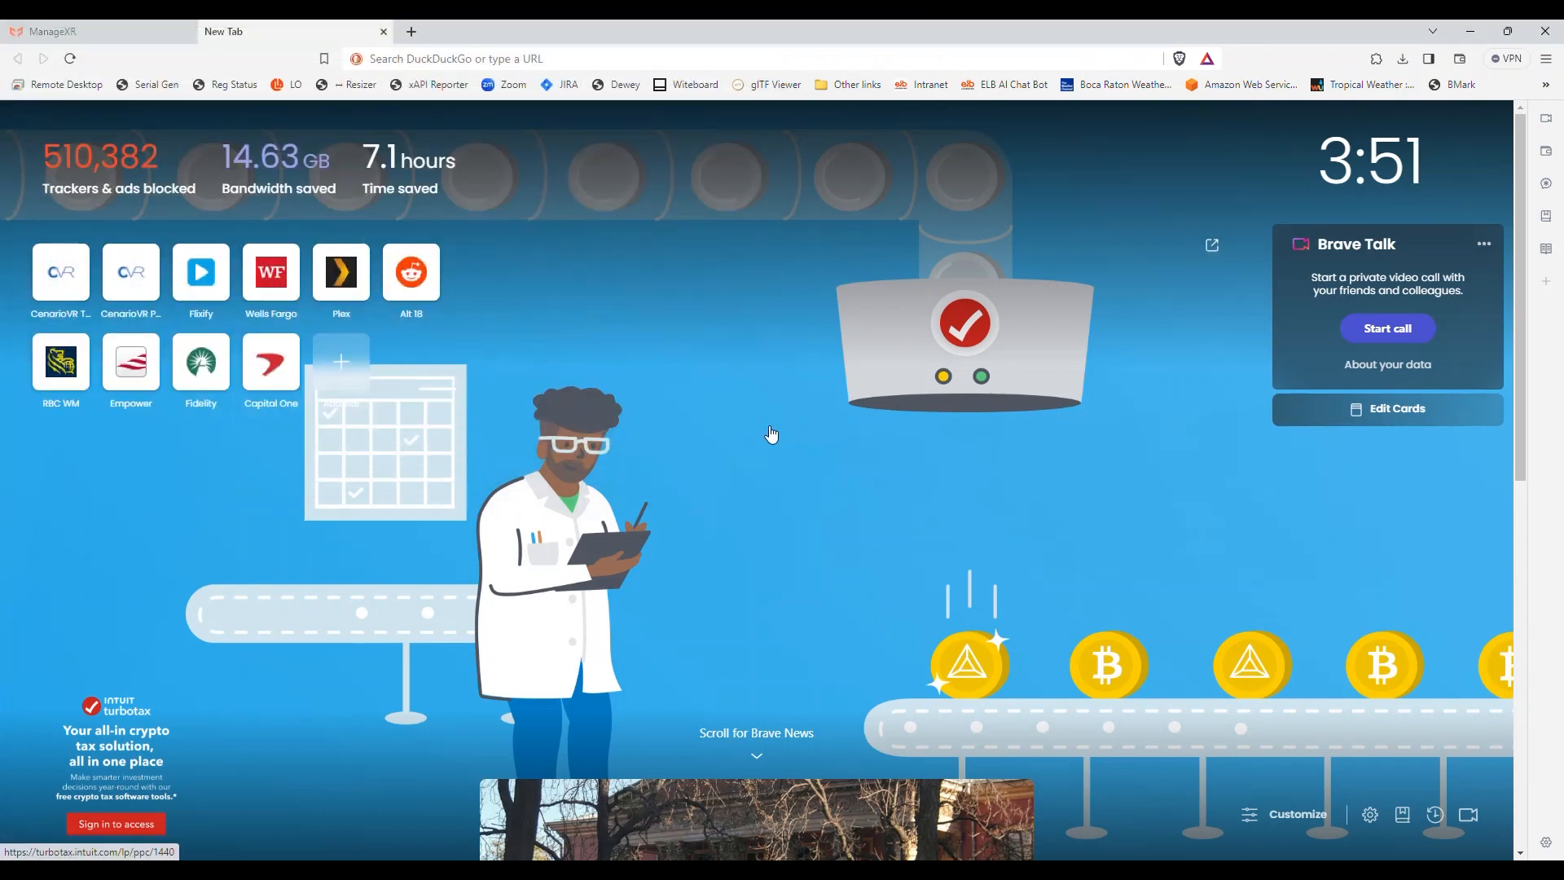
Return to the ManageXR page and choose CenarioVR.apk from the Downloads folder as the new managed app's package
left_click(133, 28)
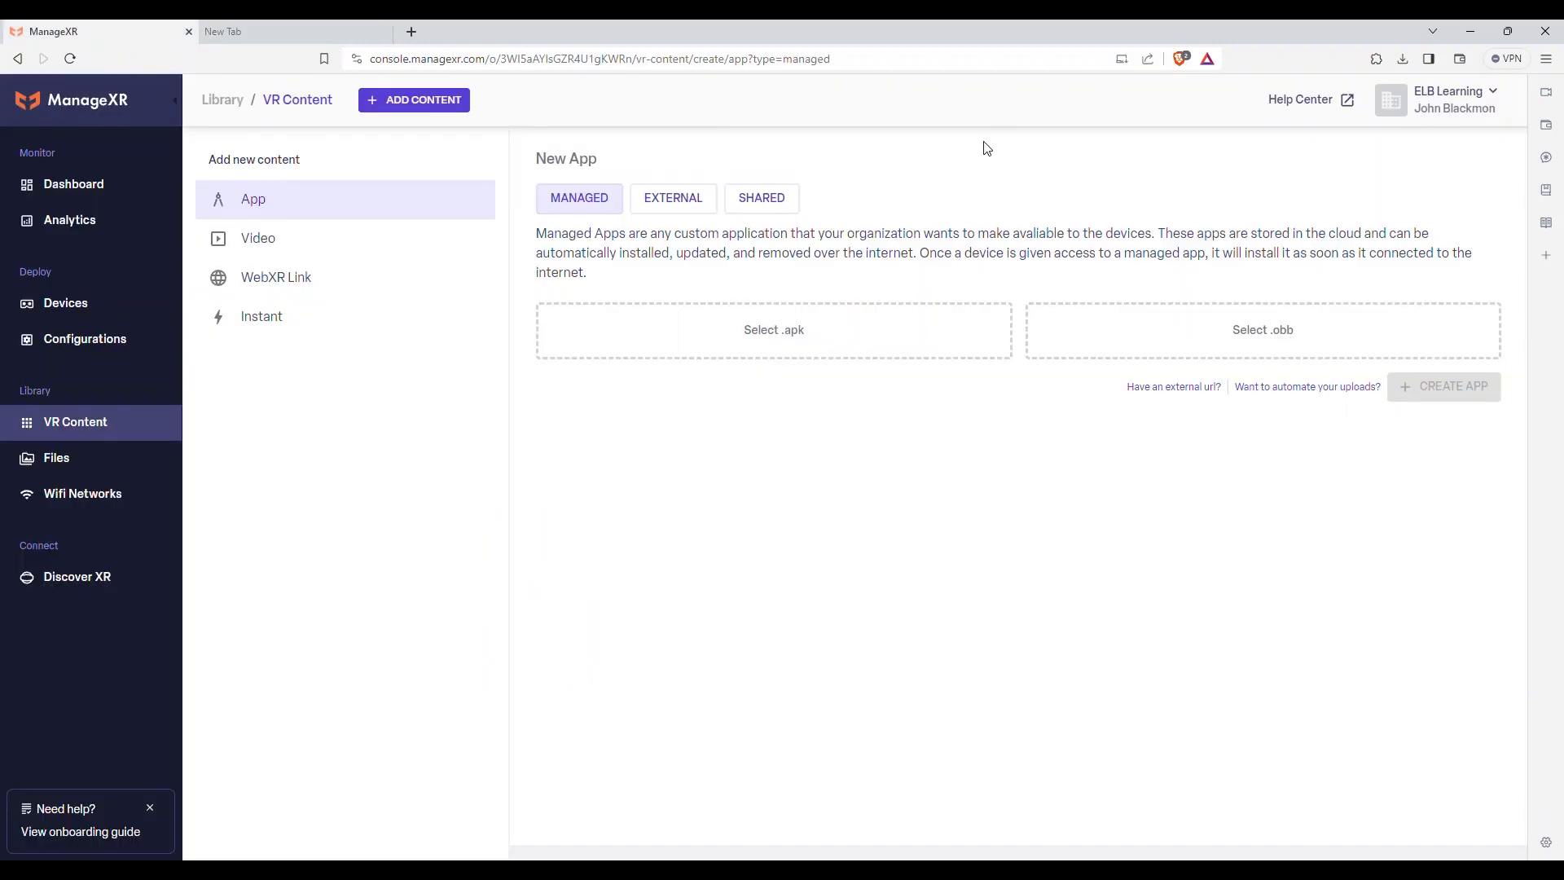
left_click(760, 332)
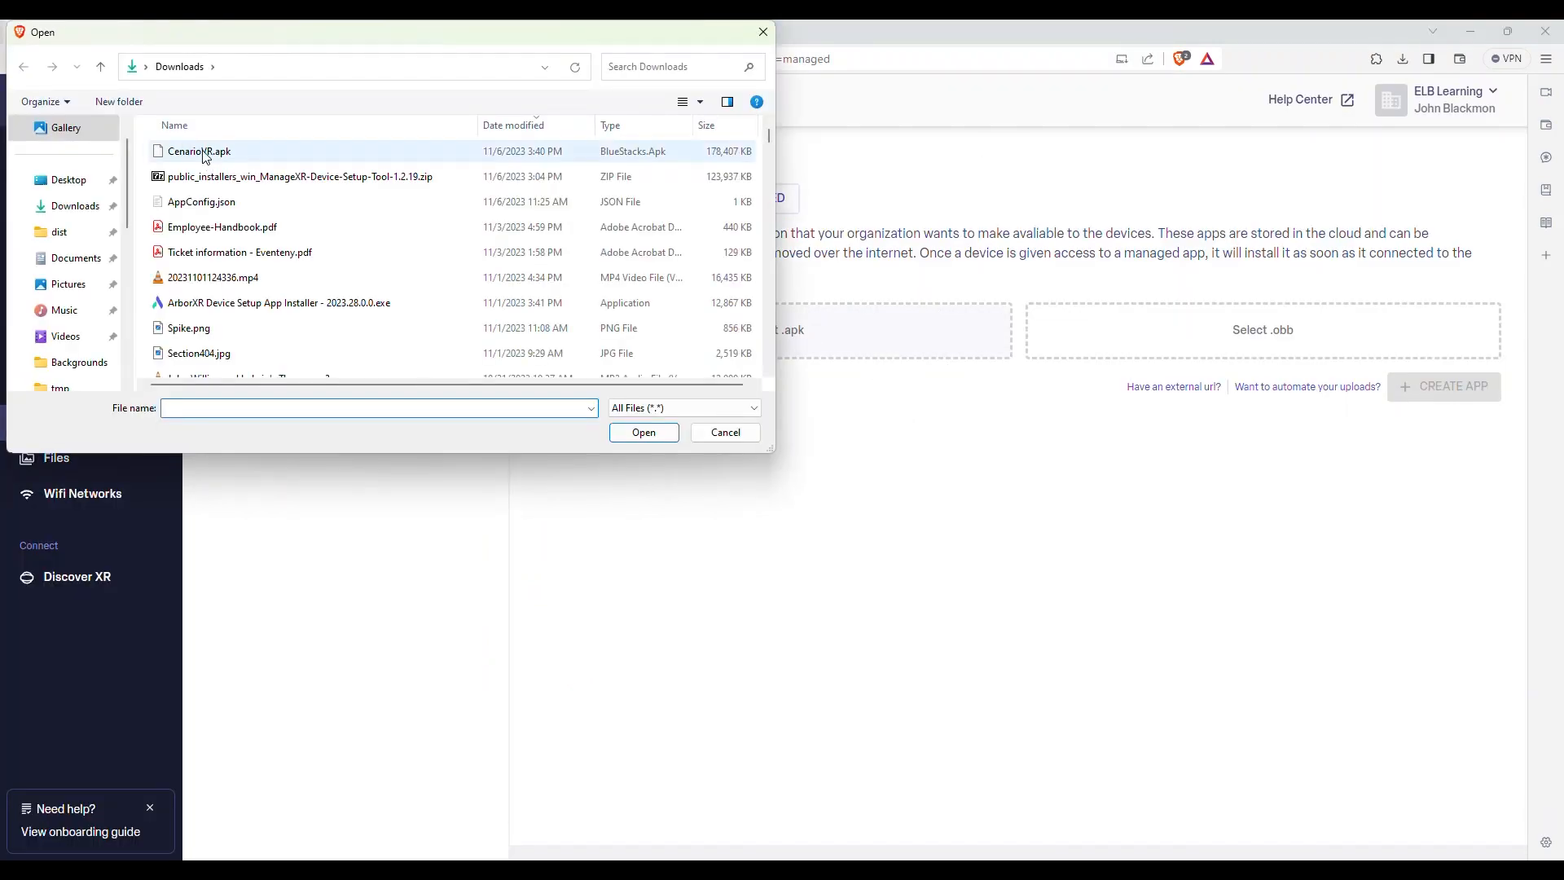
double_click(205, 154)
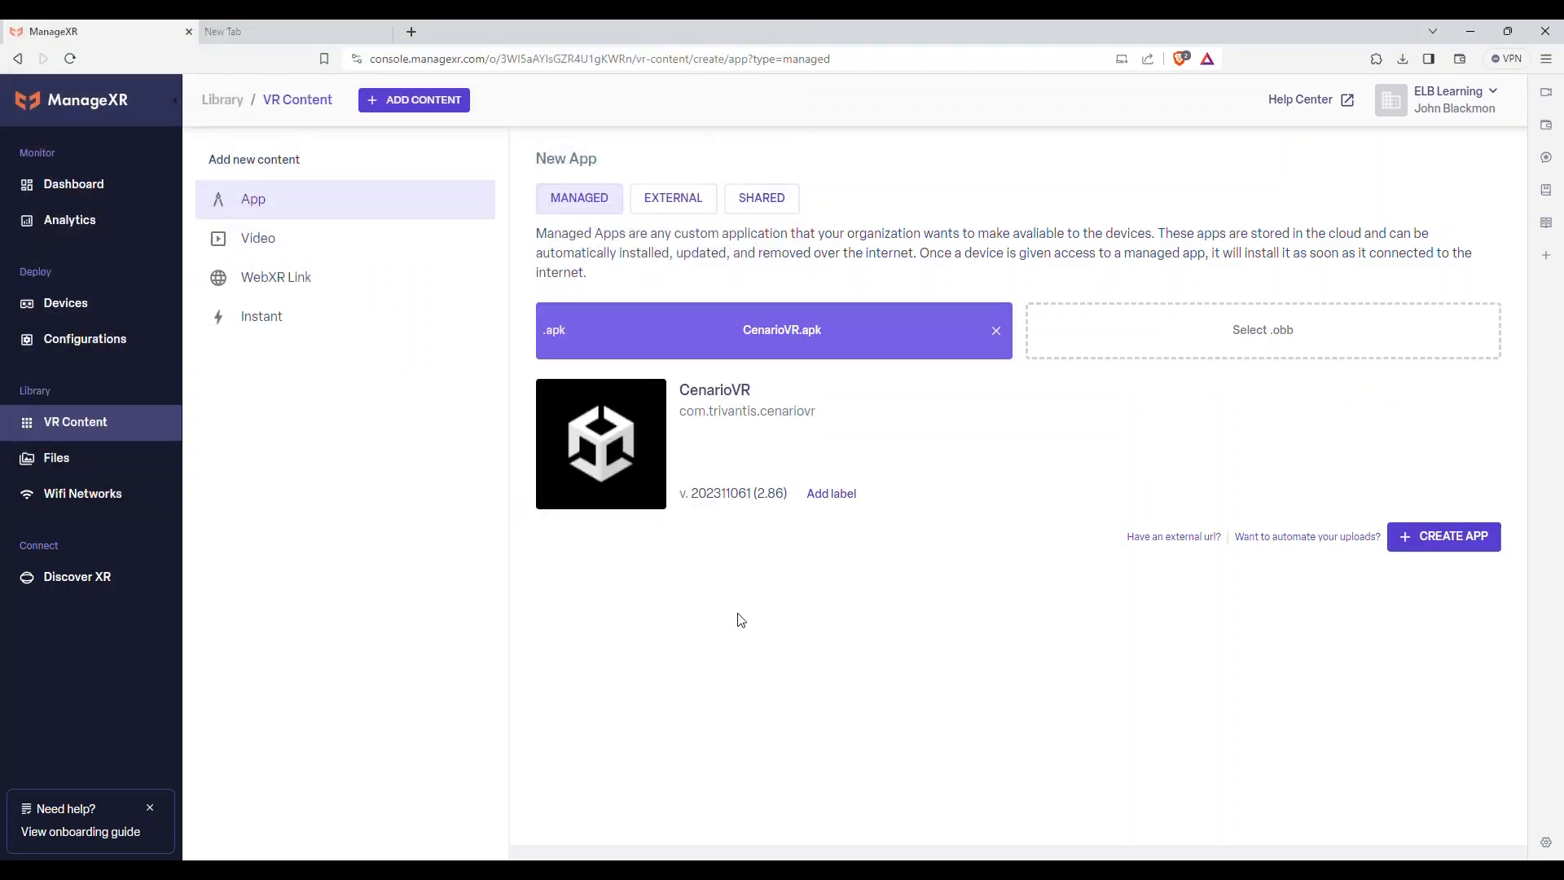
Label the app version "Pico Version" and create the managed app
left_click(831, 493)
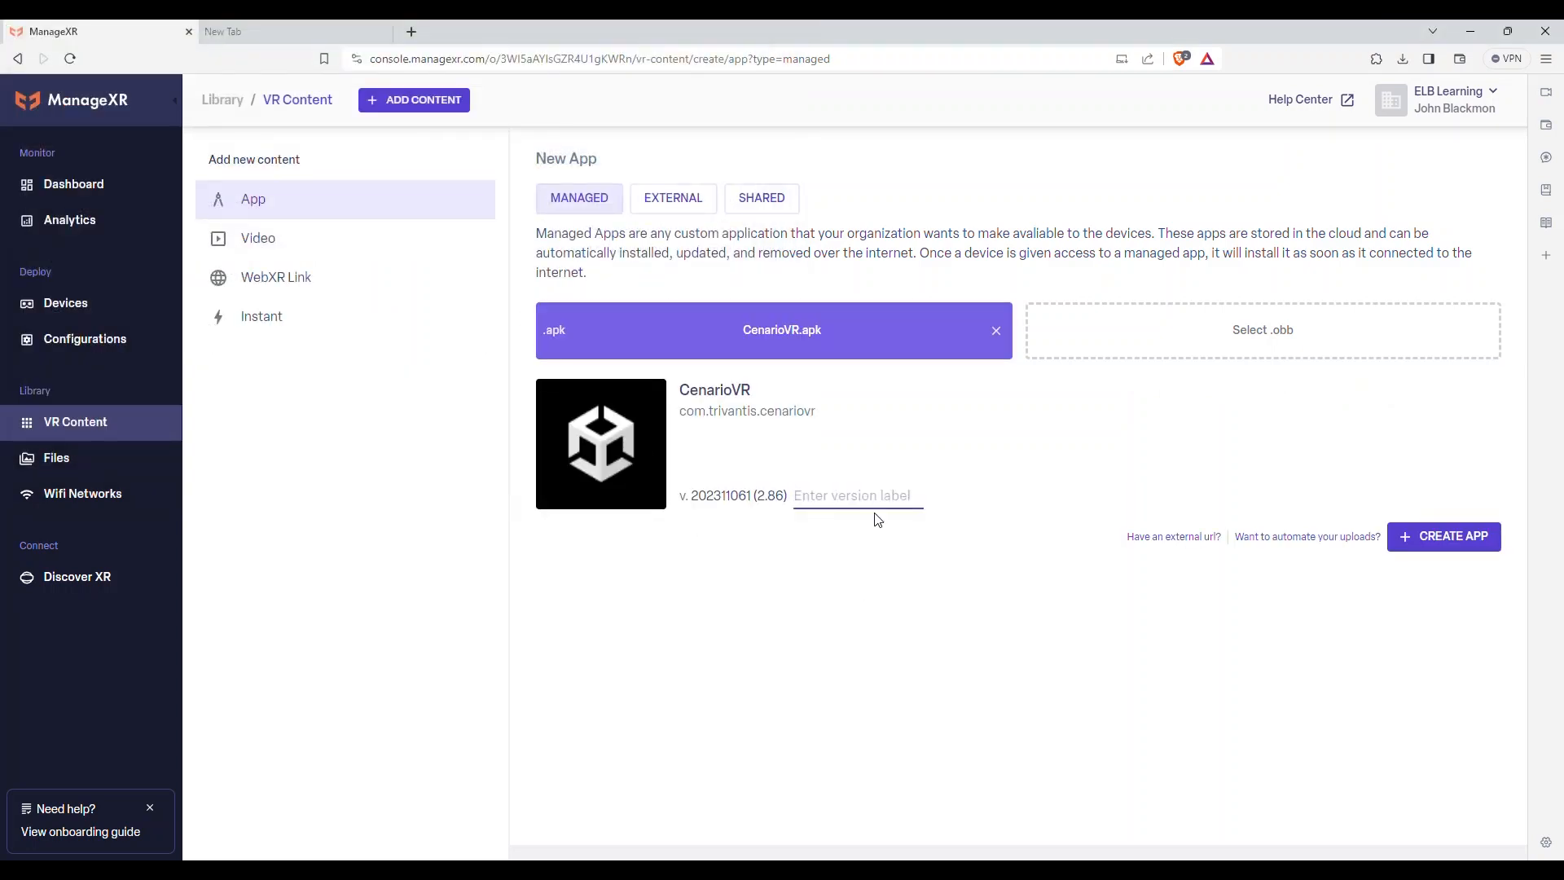
type("Pico Version")
left_click(878, 538)
left_click(1462, 536)
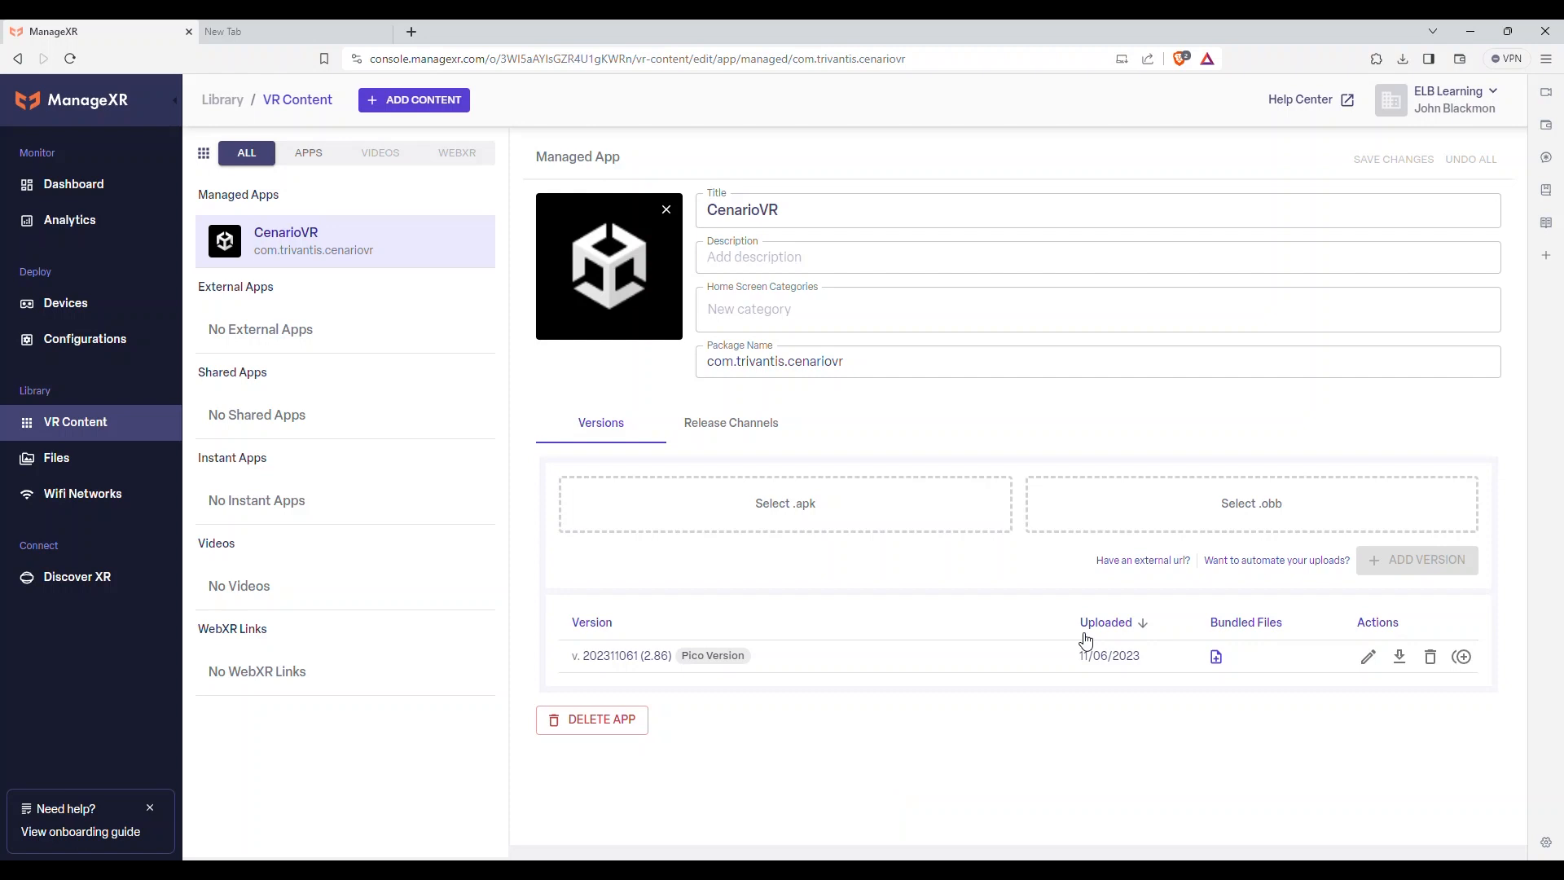
Start adding files to the Files library and browse to the Desktop folder Cenario > scenarios
left_click(58, 461)
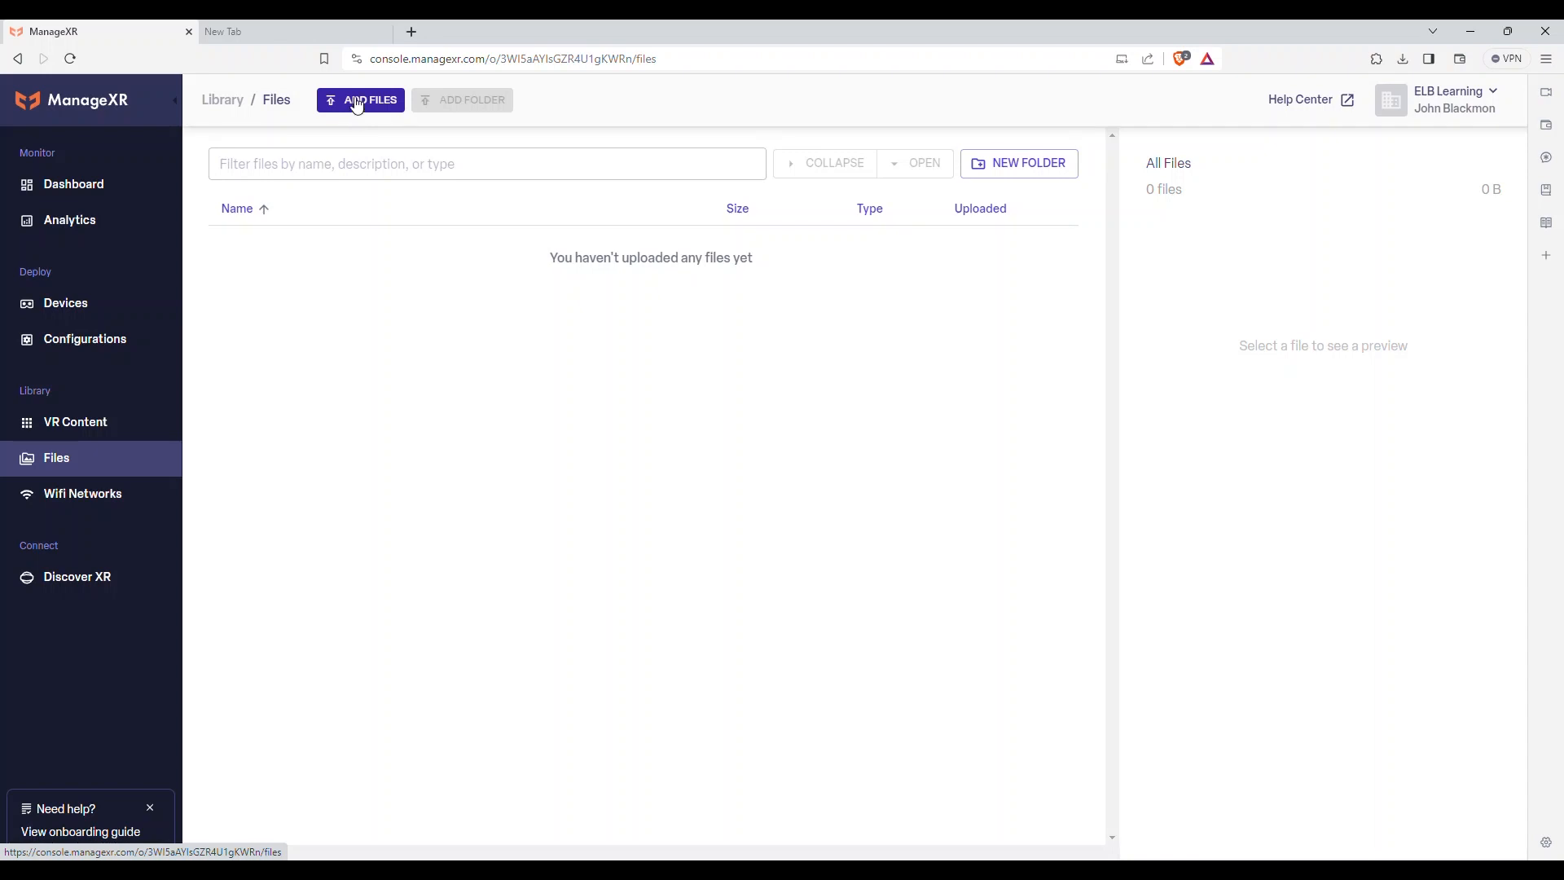
left_click(381, 104)
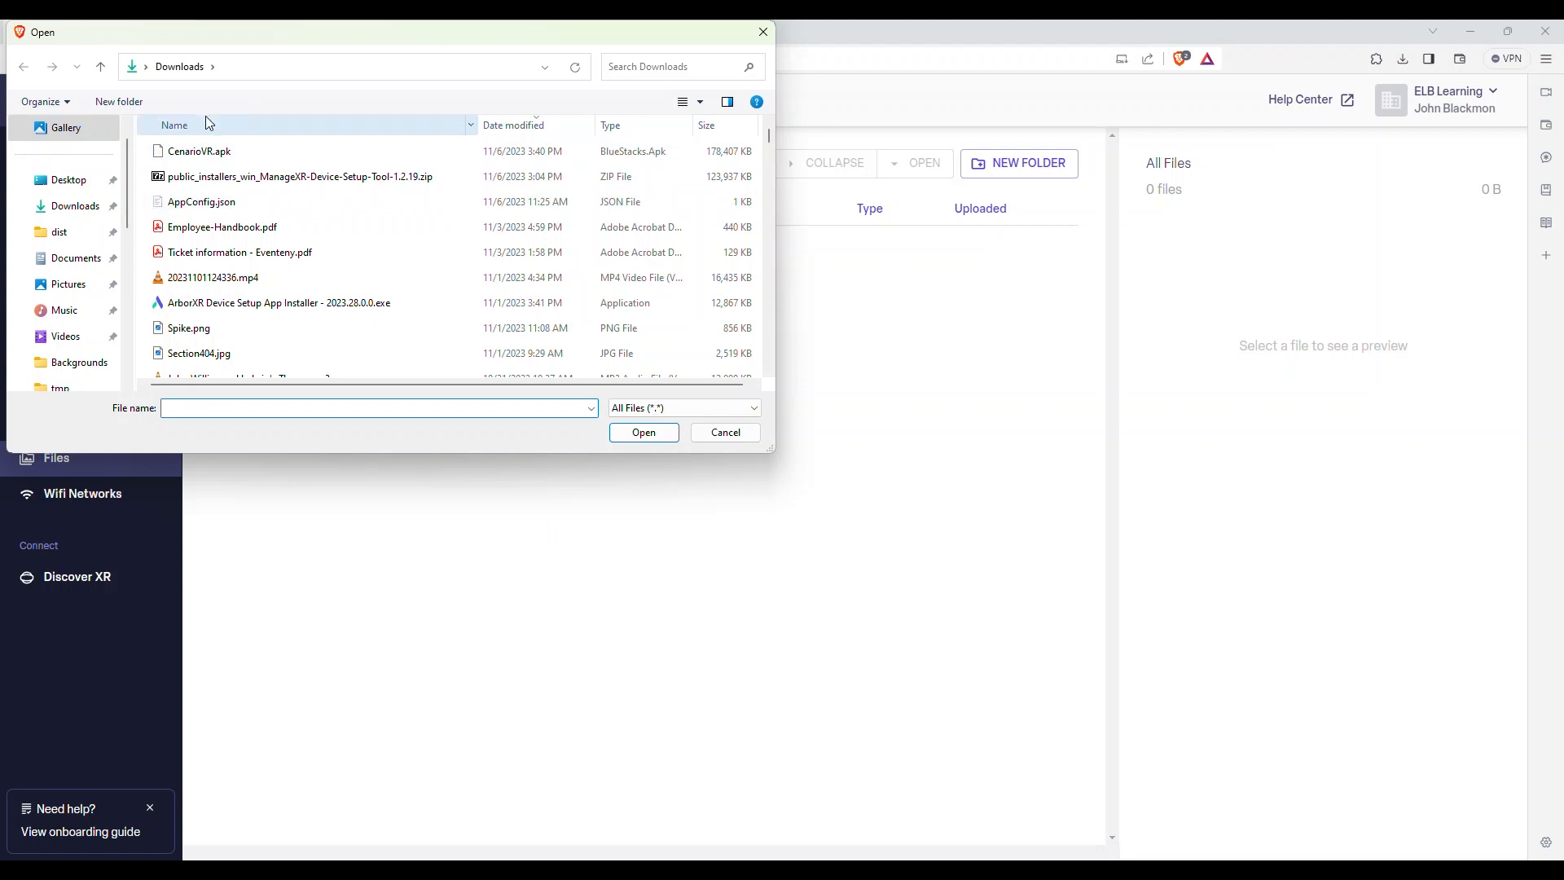
left_click(70, 180)
double_click(198, 224)
scroll(228, 310, "down", 10)
scroll(241, 348, "down", 3)
left_click(195, 236)
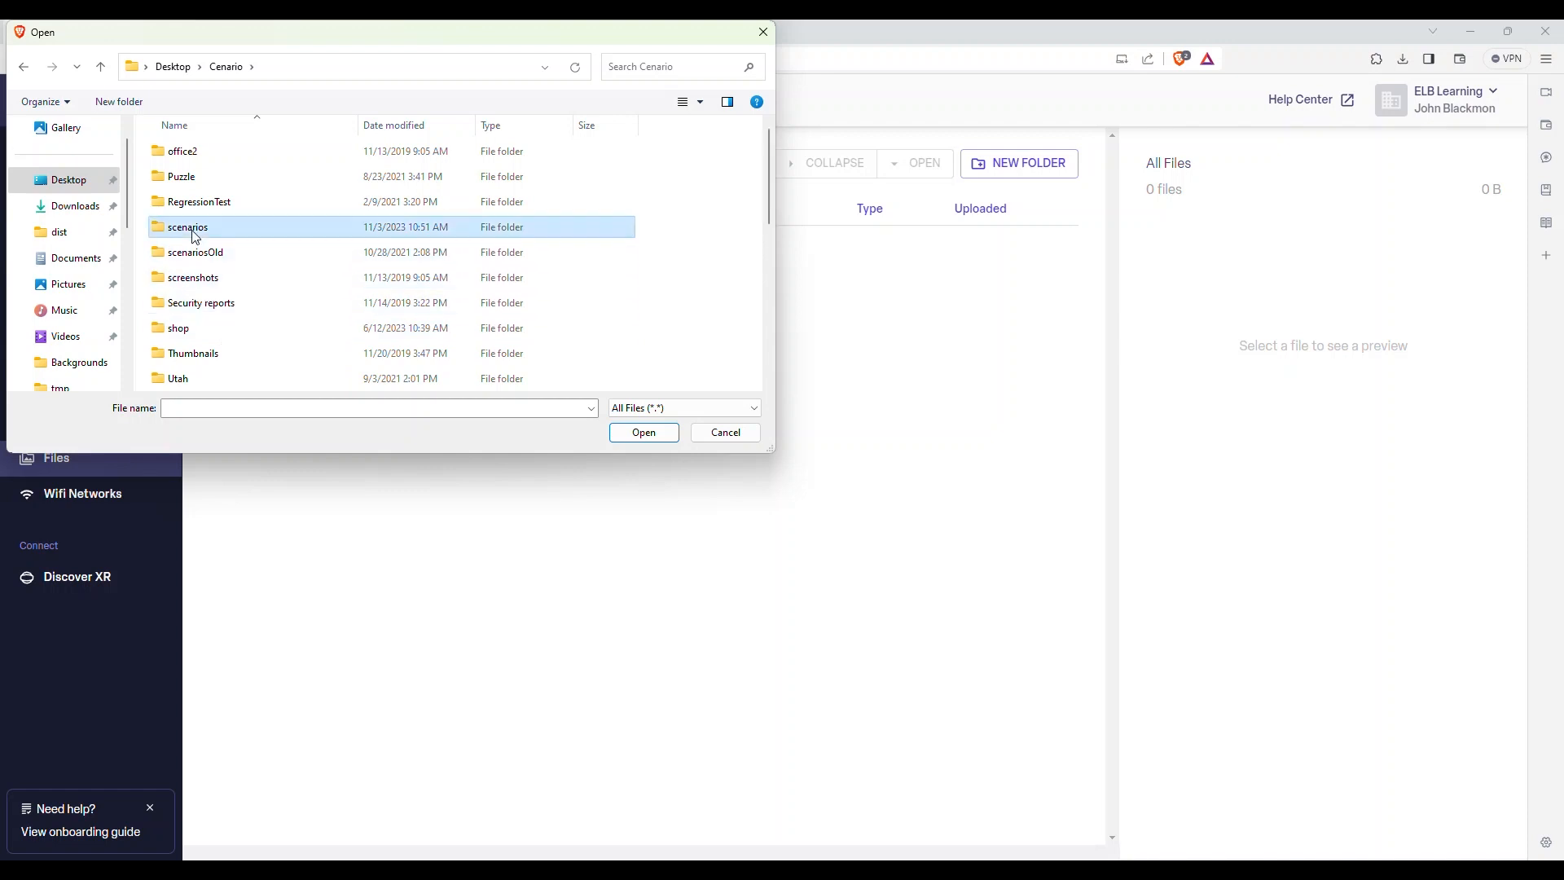
double_click(195, 236)
Upload Alarm.zip, ApartmentEscape.zip, AppConfig.json and ClevisAssembly.zip to the file library
left_click(190, 153)
left_click(202, 176, "ctrl")
left_click(207, 202, "ctrl")
left_click(209, 255, "ctrl")
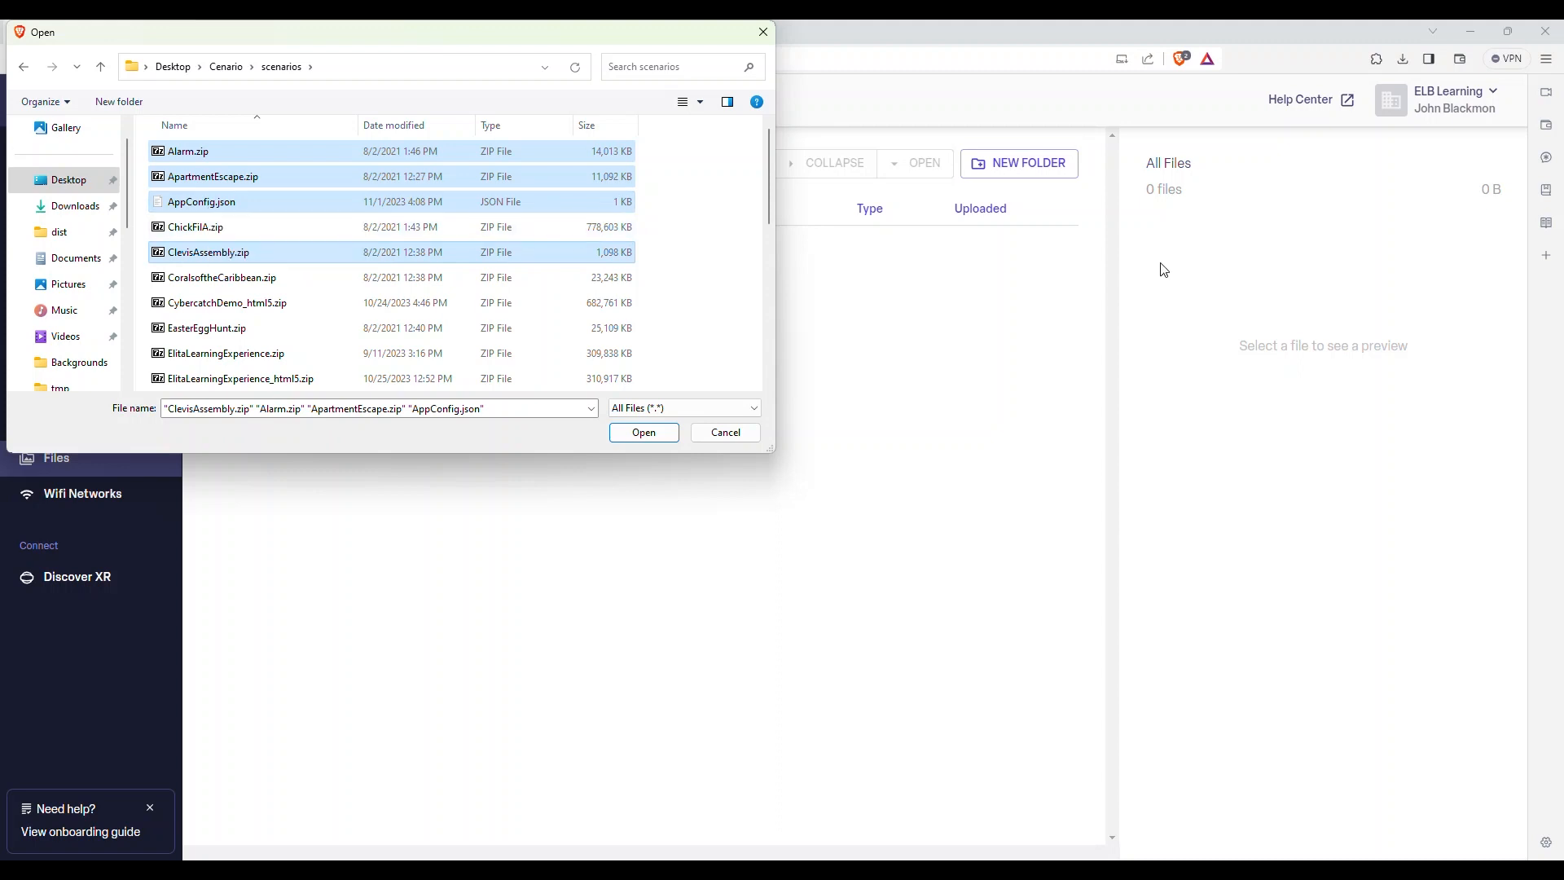
left_click(644, 432)
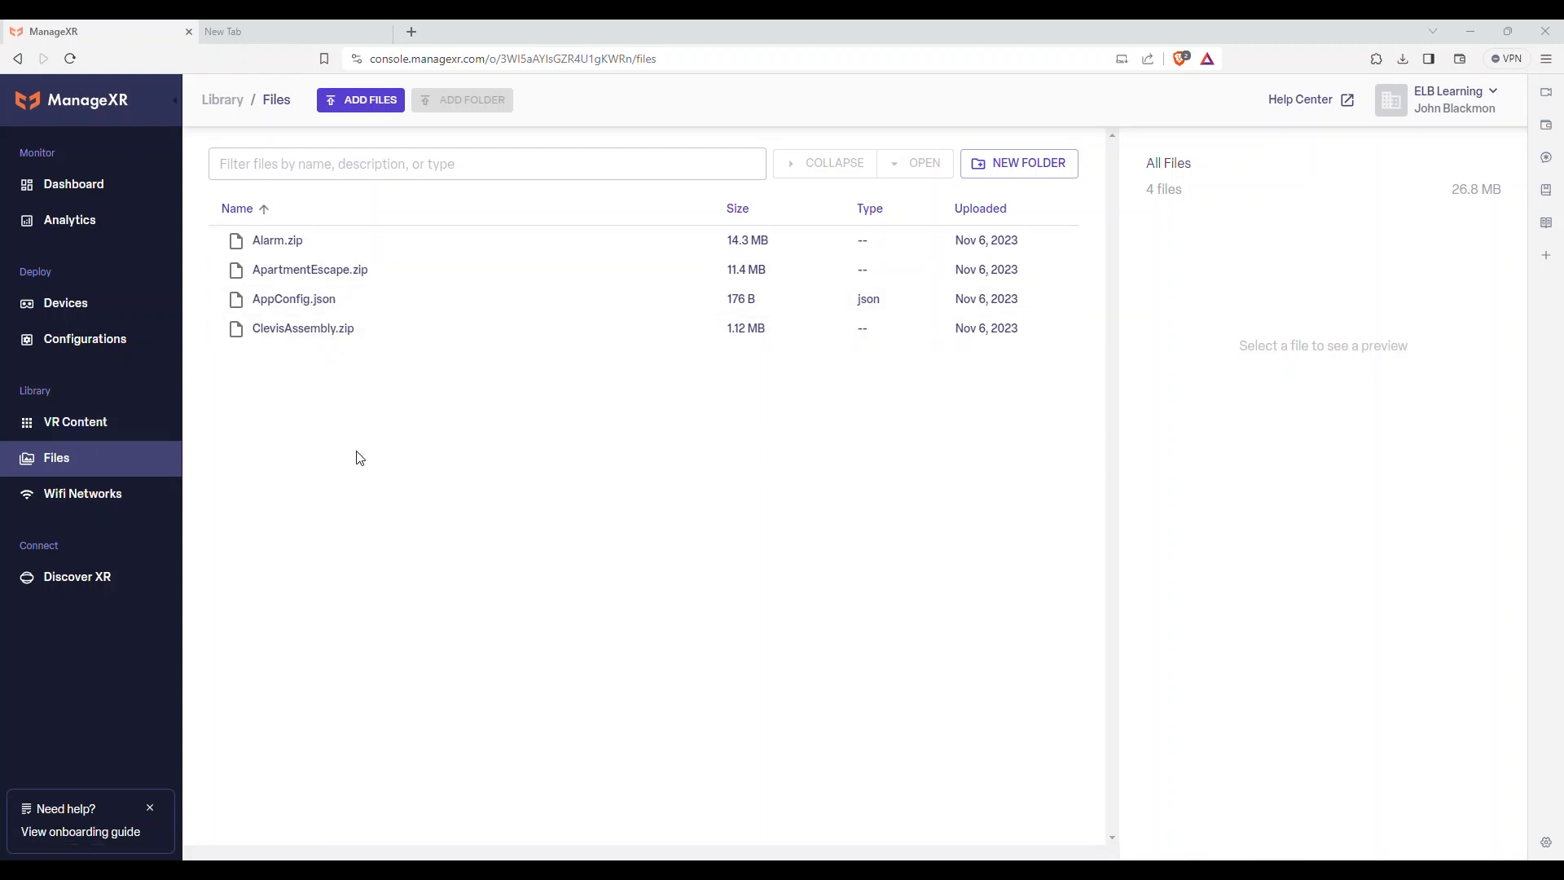
Add the CenarioVR app to the deployed apps of the Default Configuration
left_click(135, 348)
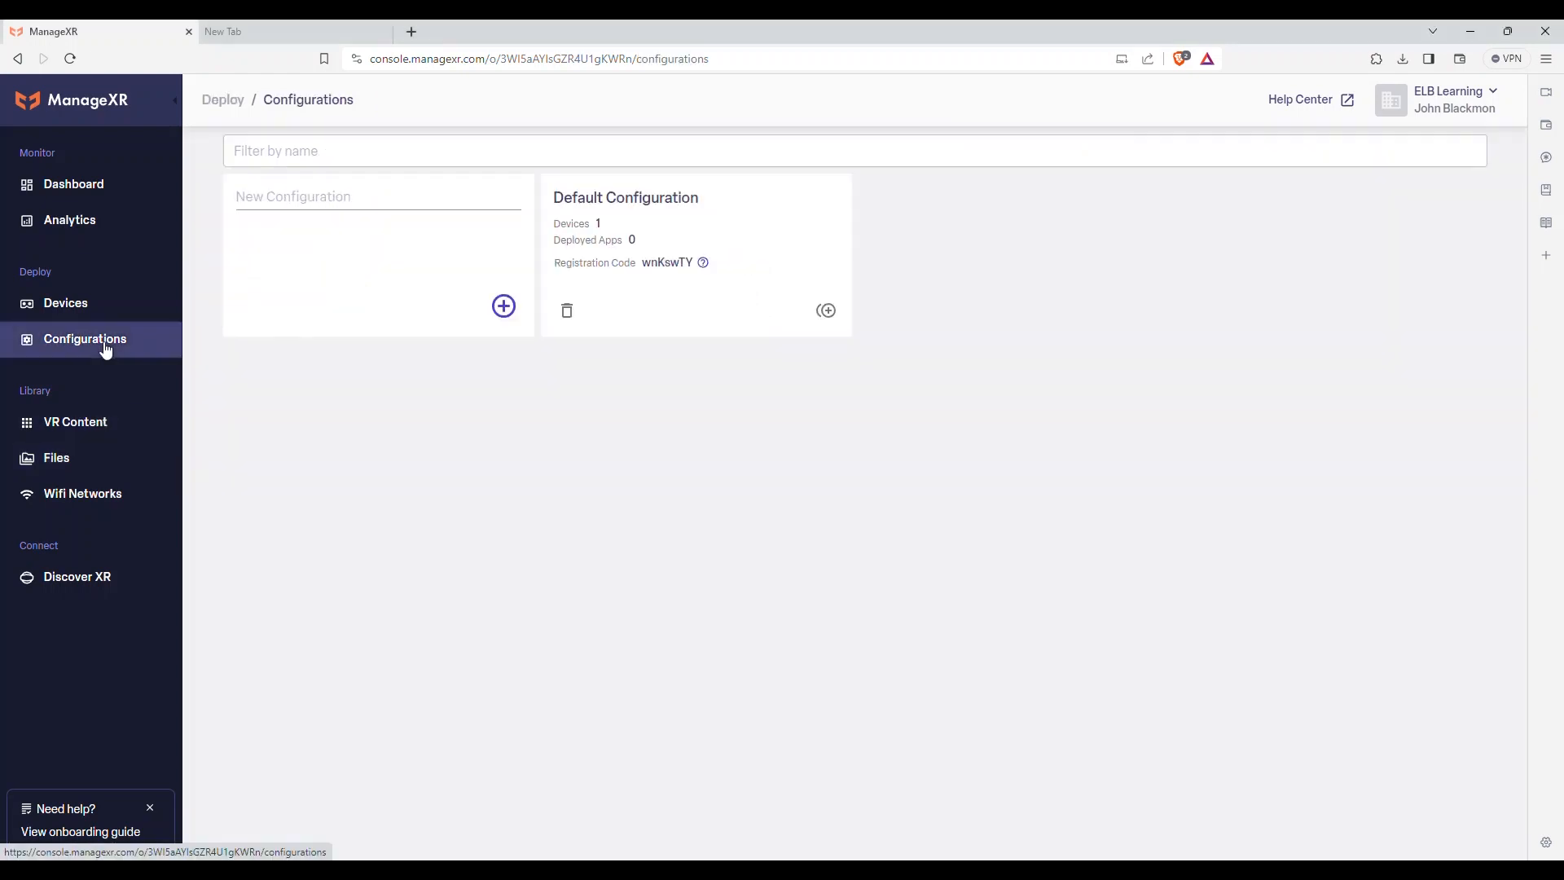
left_click(679, 223)
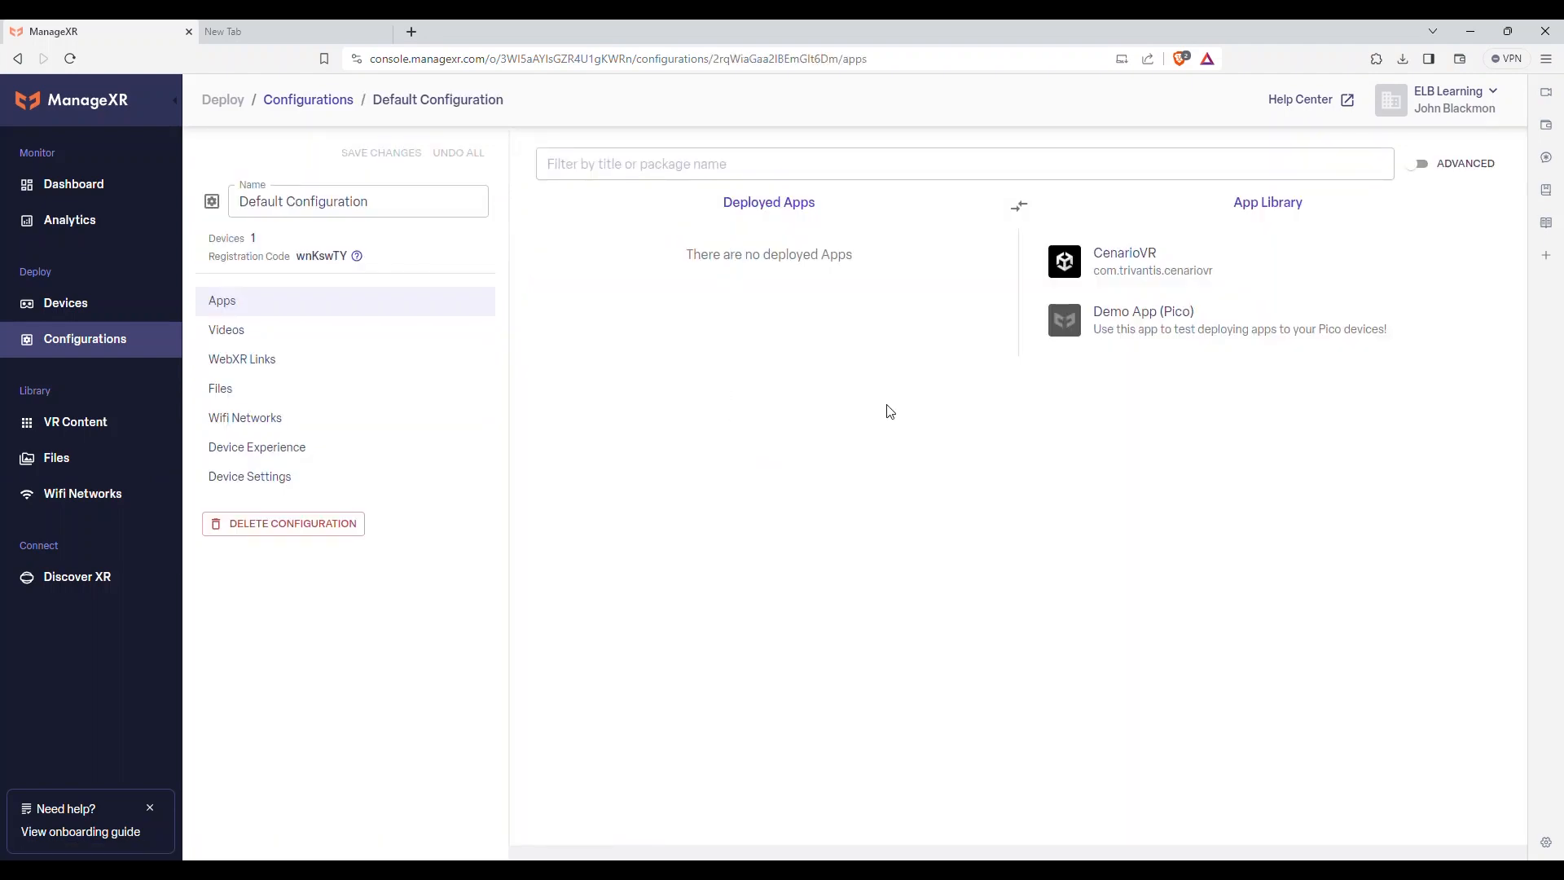
left_click(1193, 265)
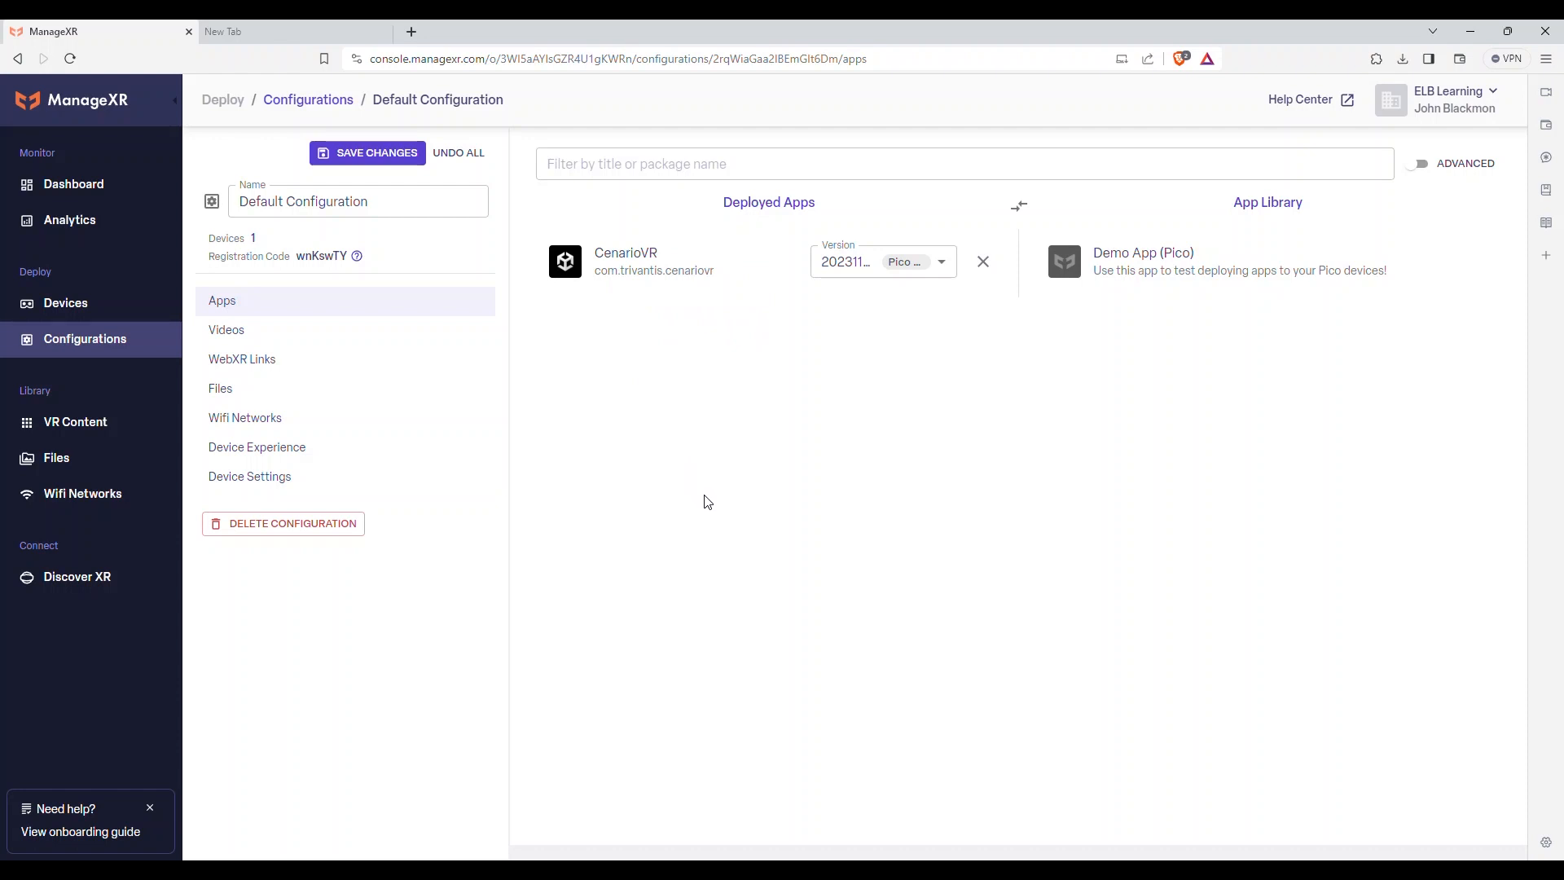
In the configuration's files, create a Download folder under sdcard with a CVRLocal subfolder inside it
left_click(275, 399)
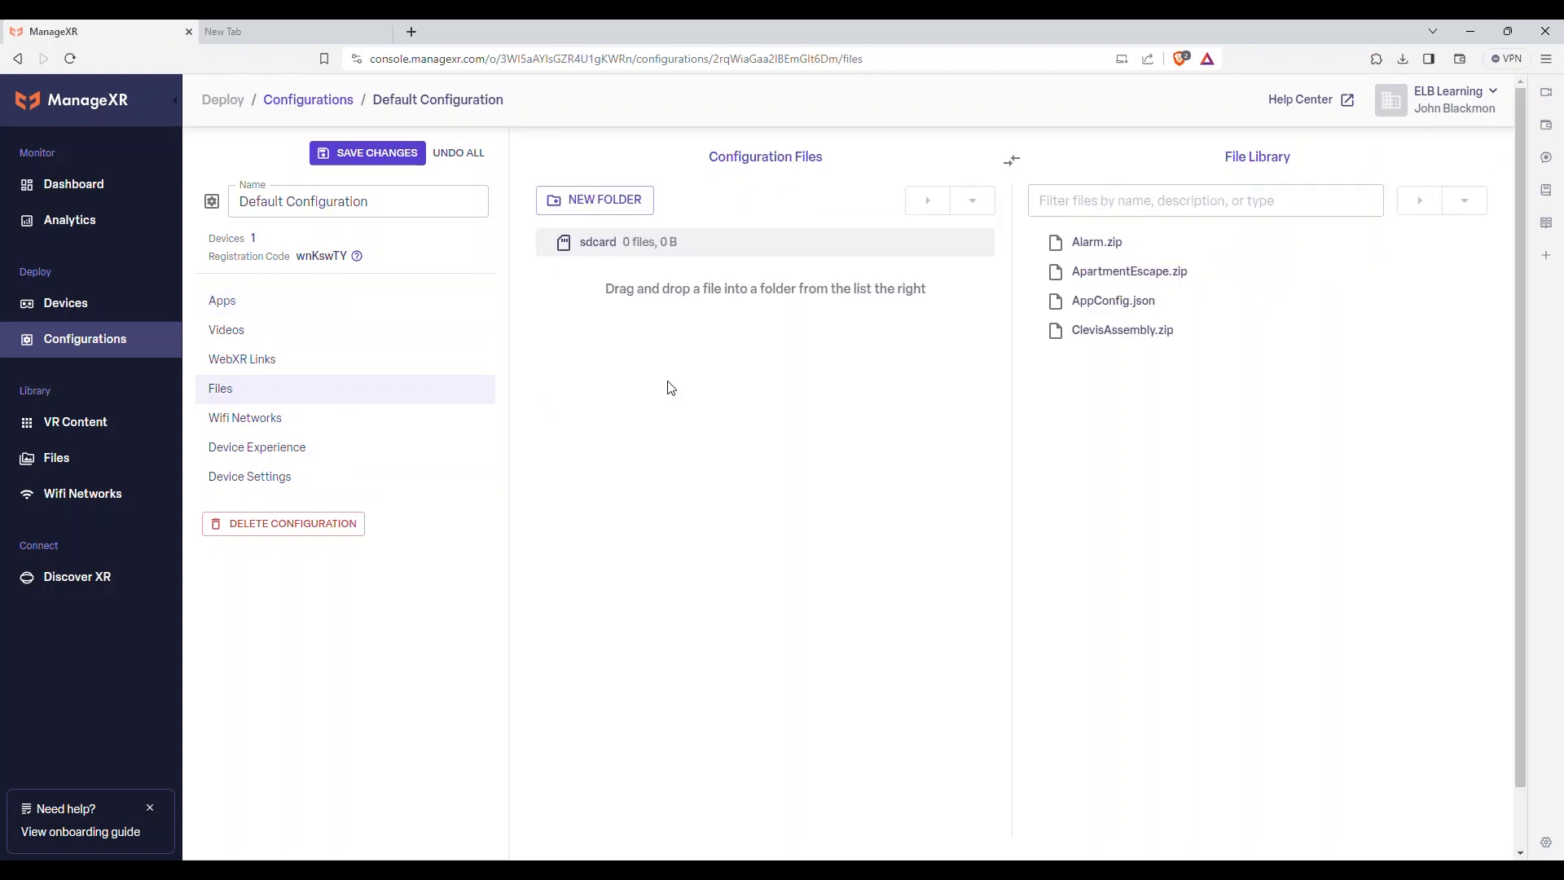
left_click(607, 209)
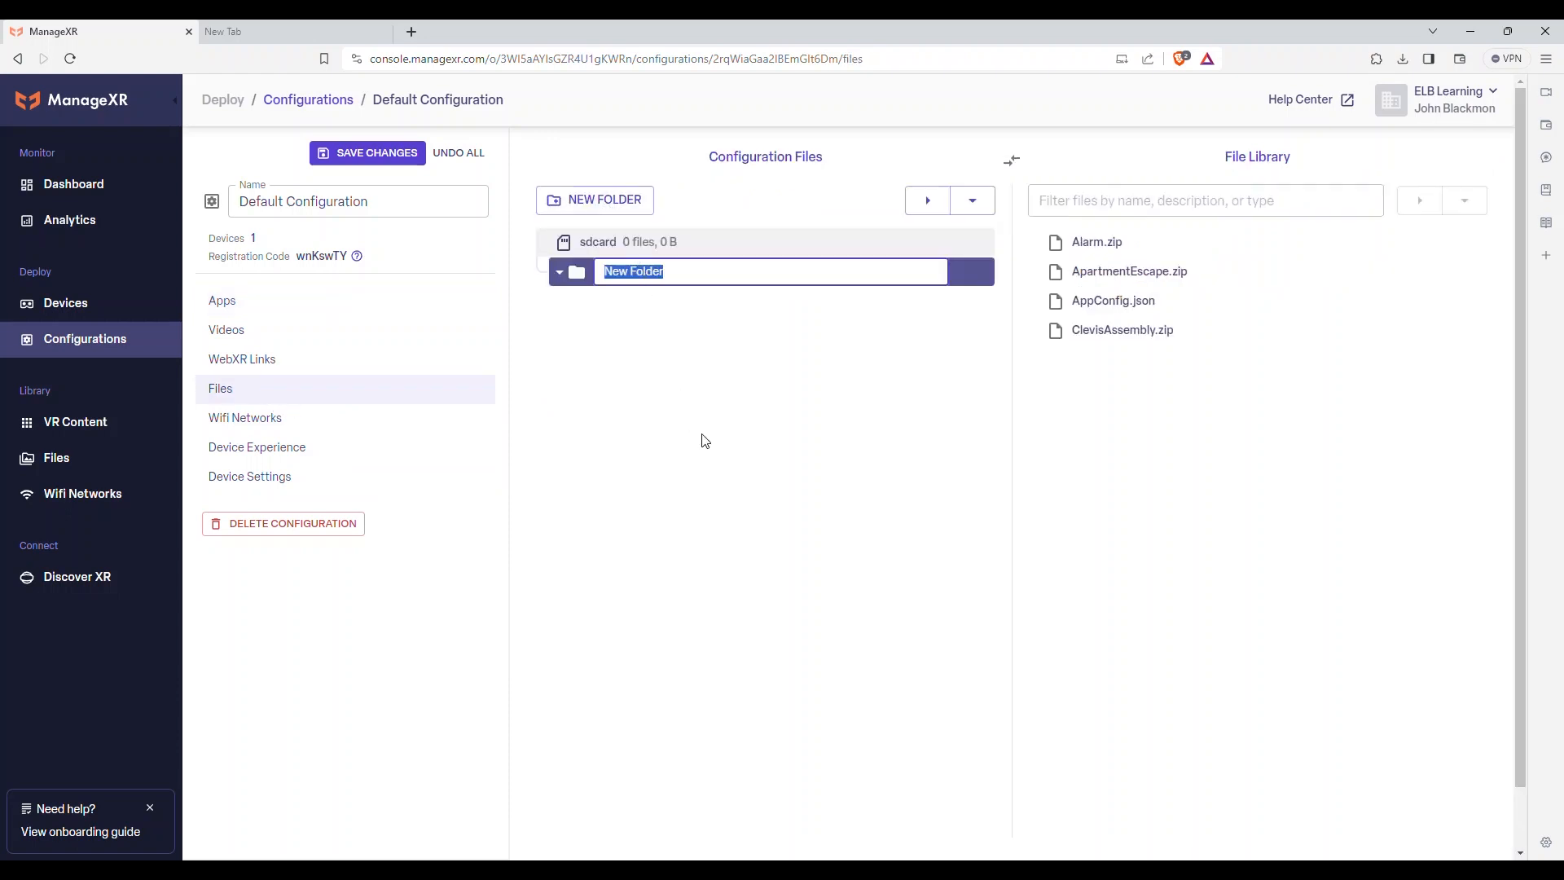
type("Download")
key("Return")
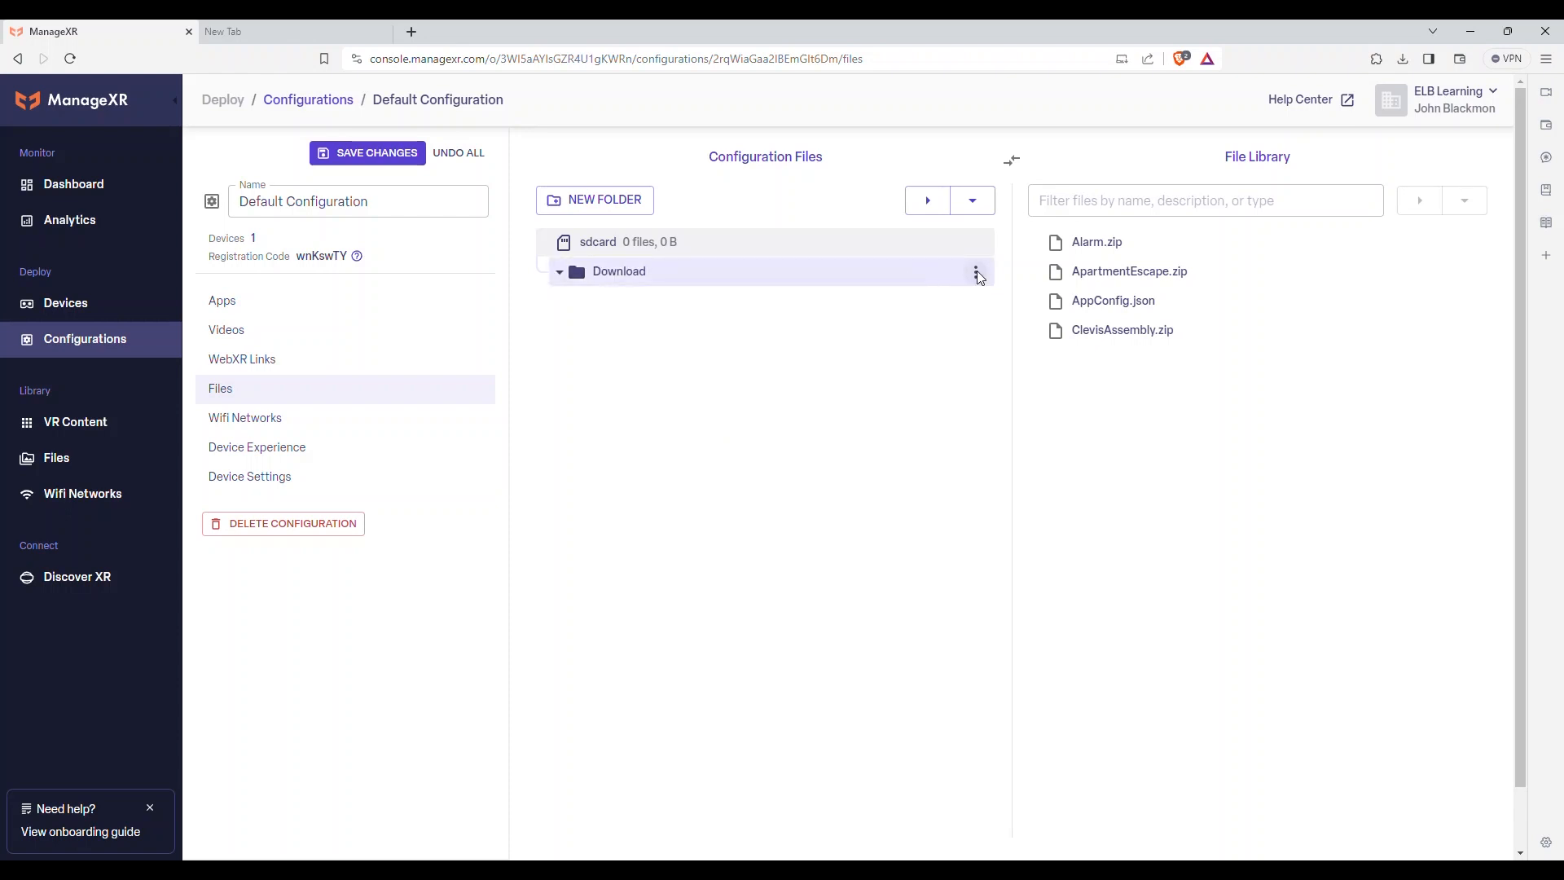
left_click(980, 276)
left_click(1000, 292)
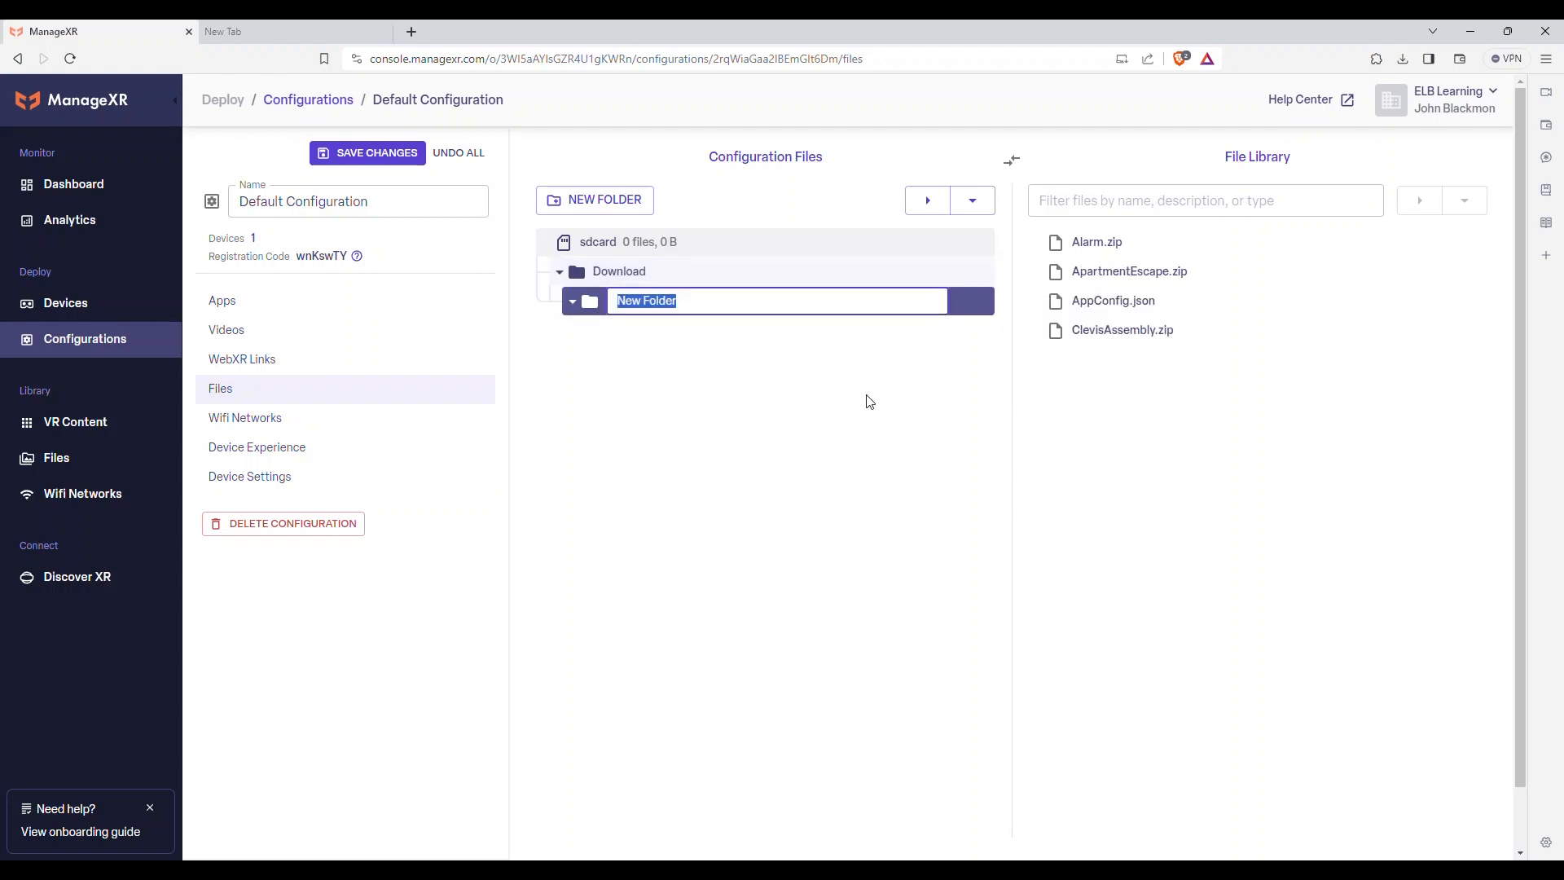
type("CVRLocal")
key("Return")
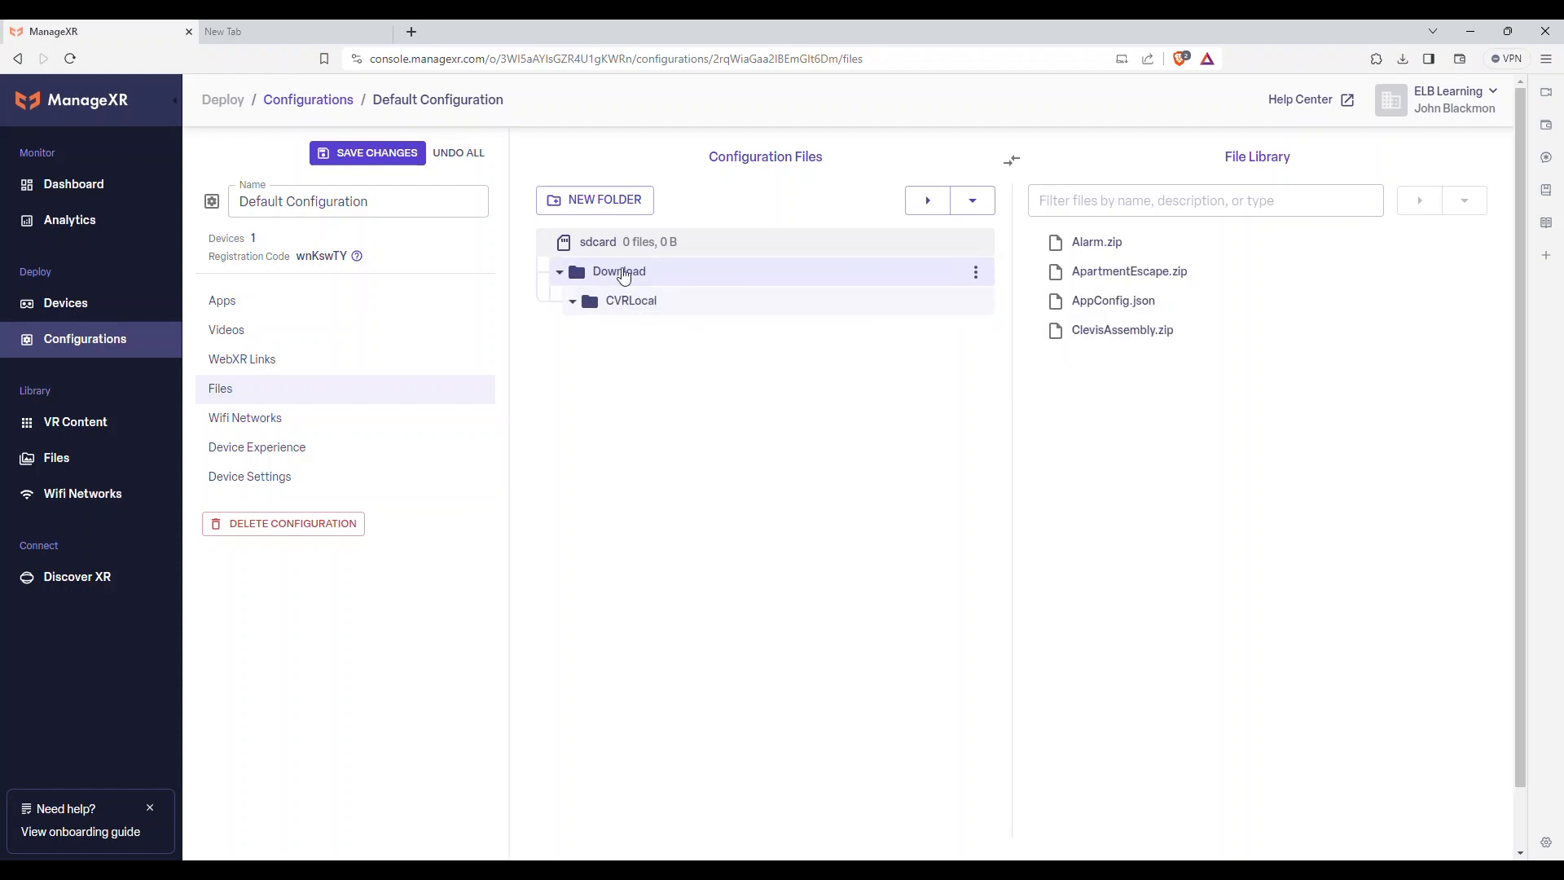
Add all four library files, from Alarm.zip through ClevisAssembly.zip, to the CVRLocal folder
left_click(619, 302)
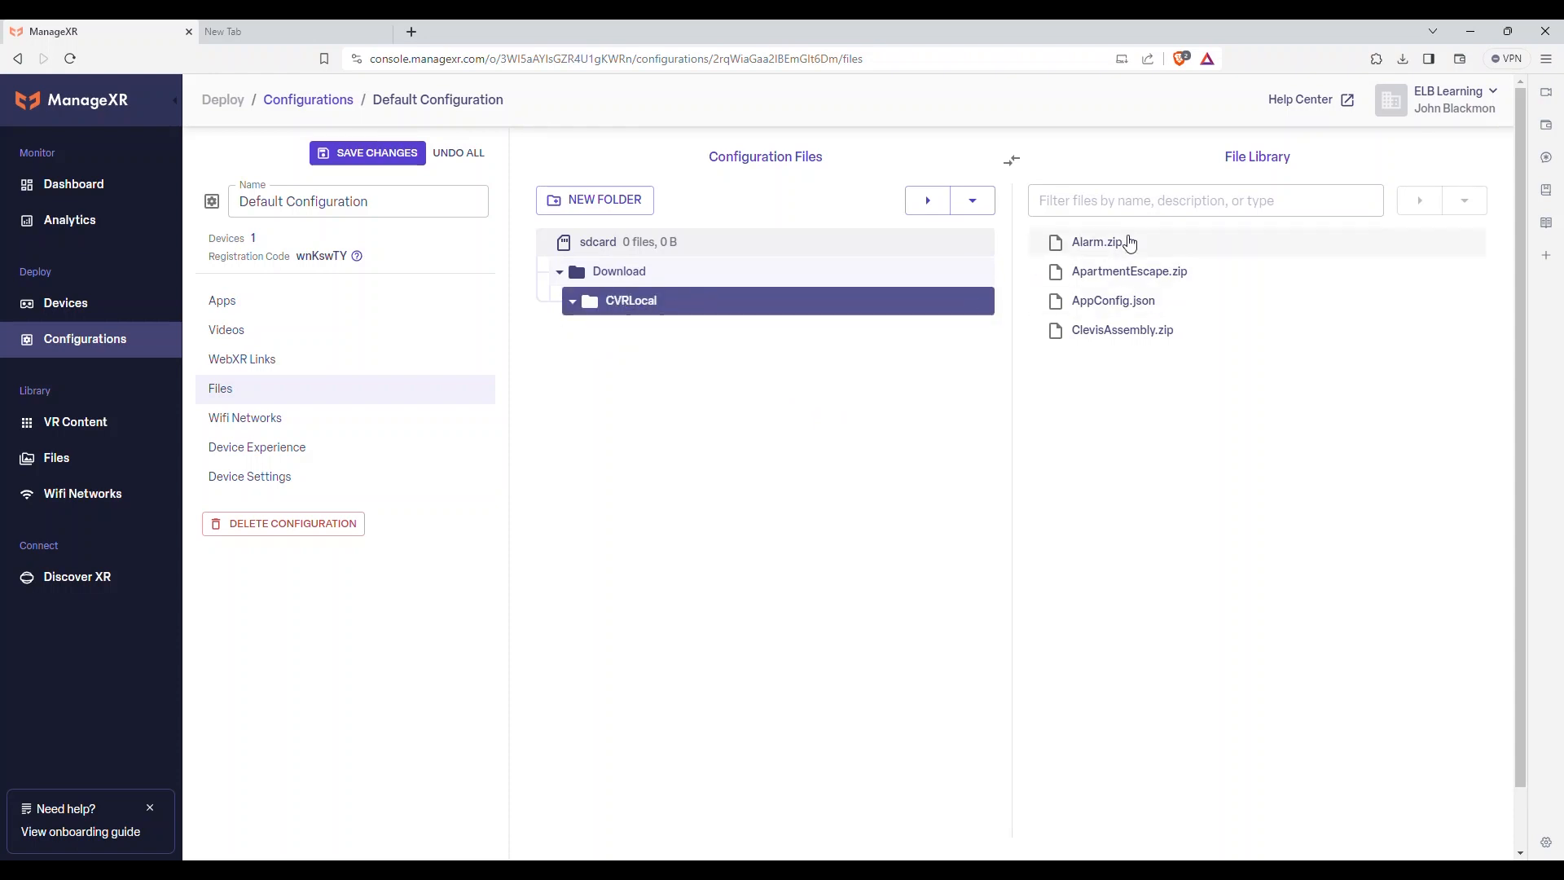
left_click(1063, 243)
left_click(1150, 330, "shift")
left_click_drag(1147, 254, 812, 299)
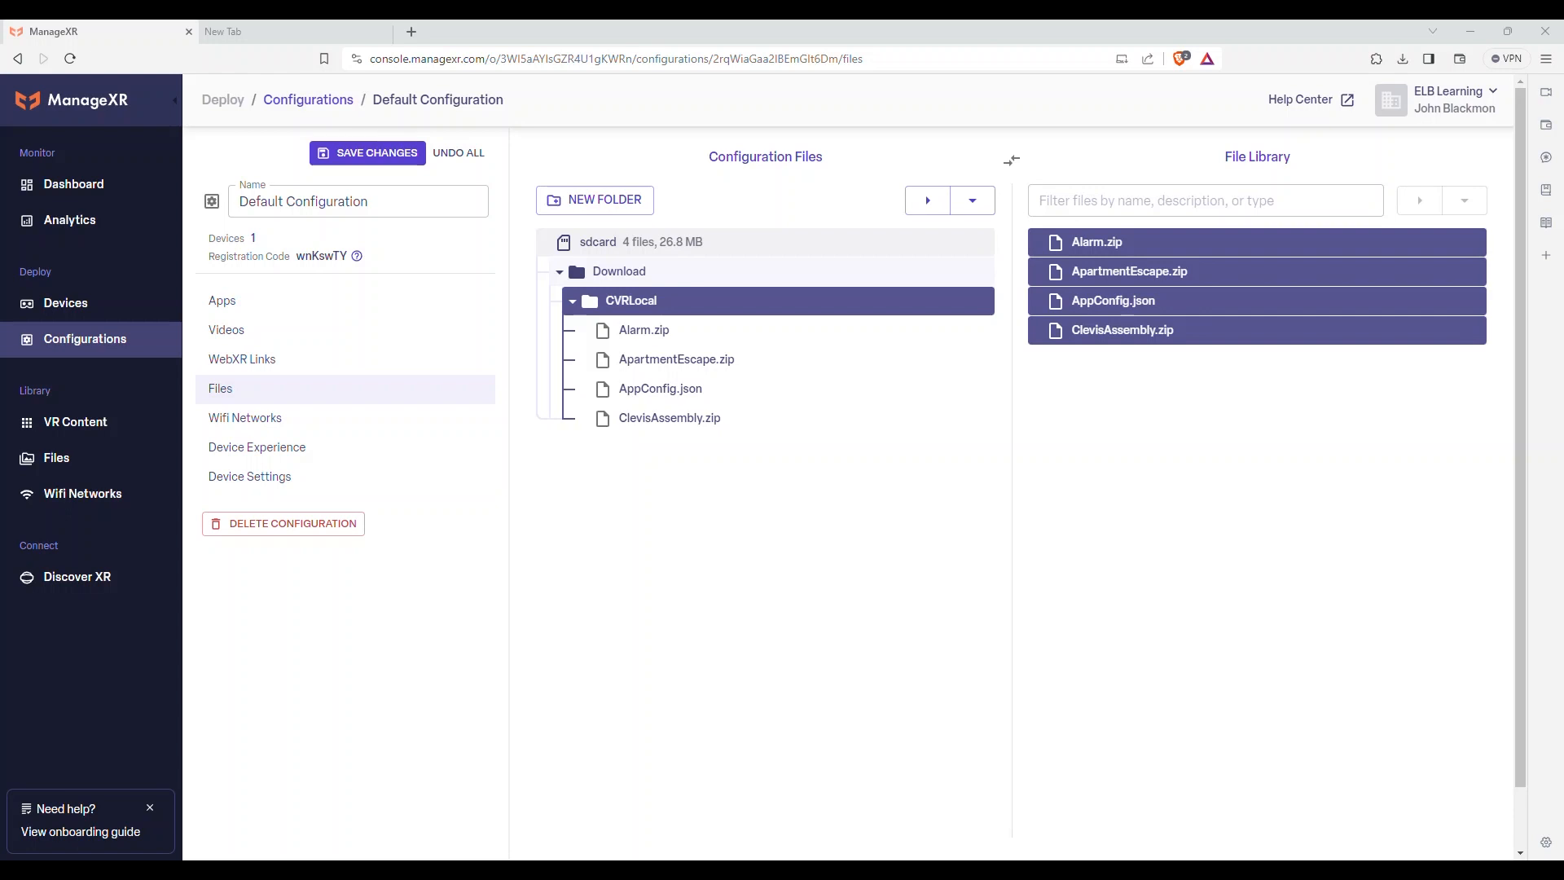
Switch to File Explorer and inspect the Download > CVRLocal folder in the PICO 4's internal shared storage
left_click_drag(1563, 35, 728, 83)
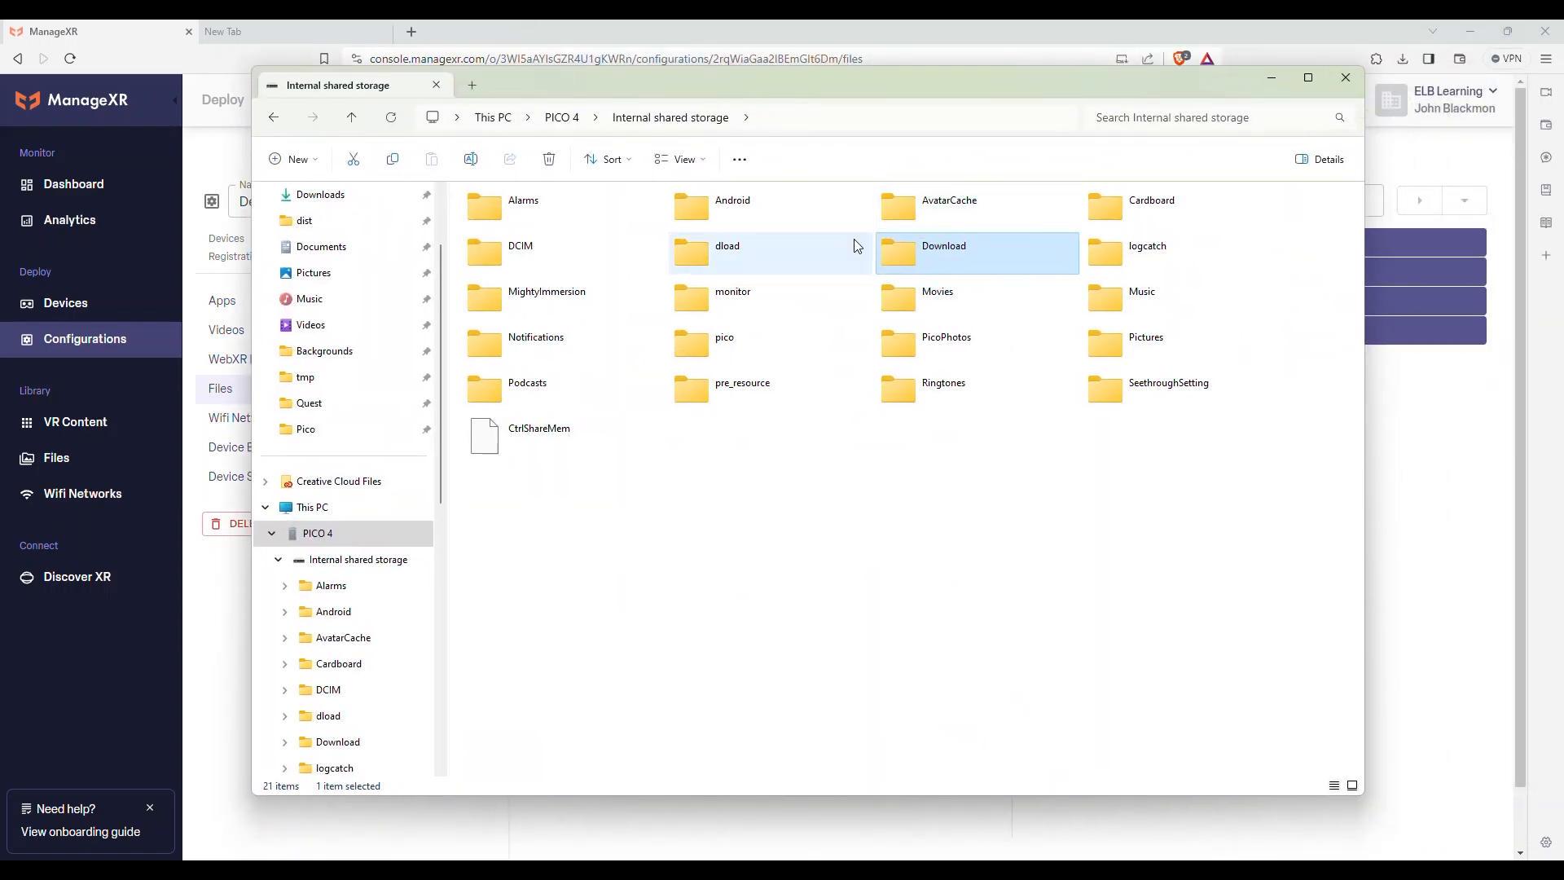
double_click(900, 252)
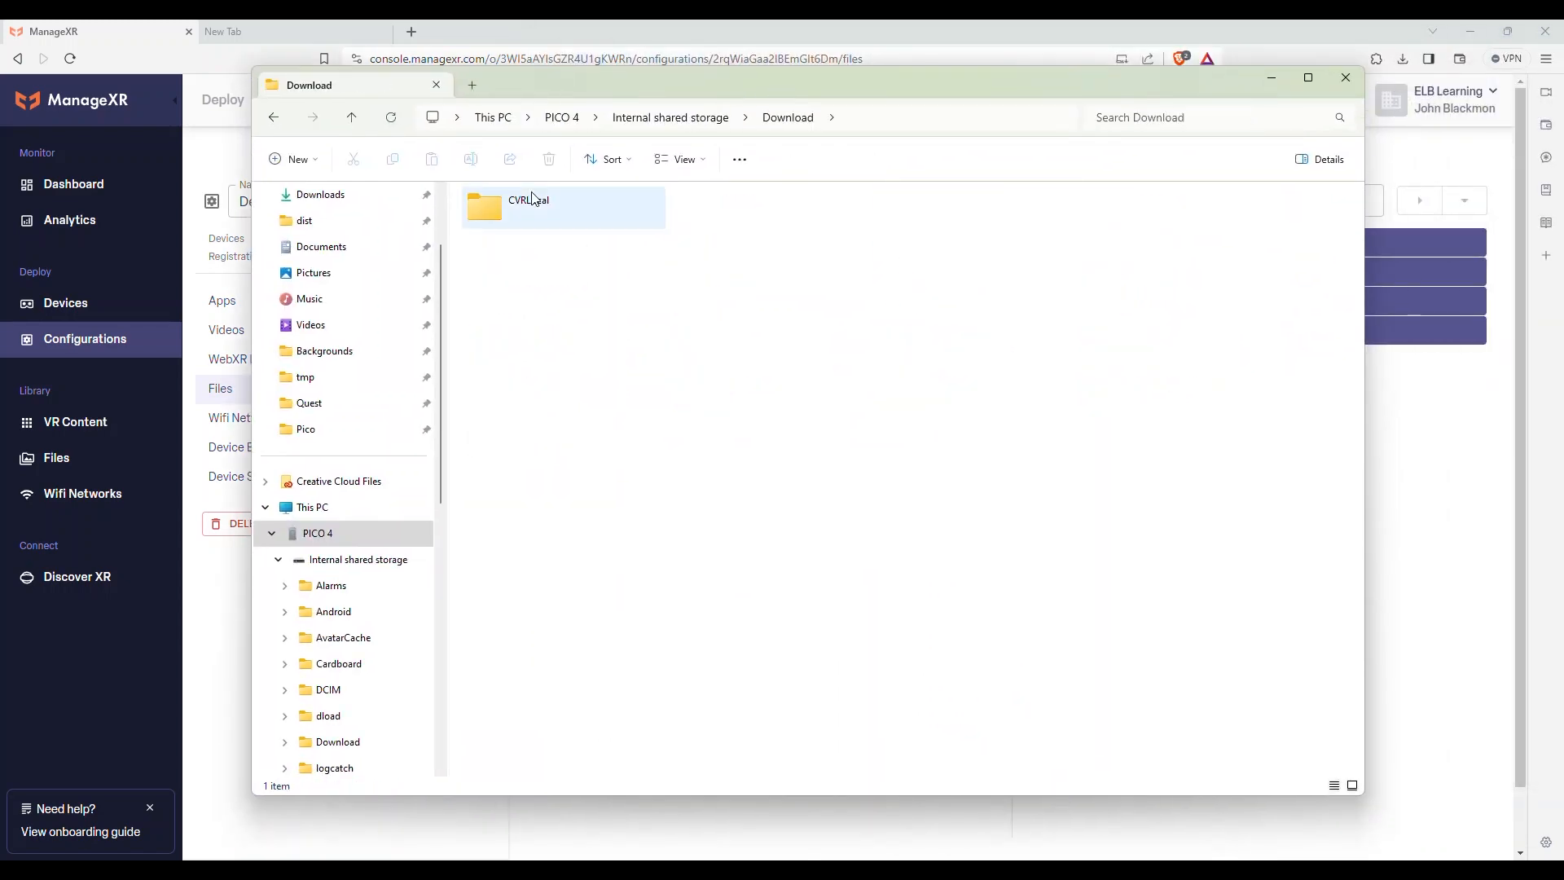
left_click(498, 217)
double_click(498, 217)
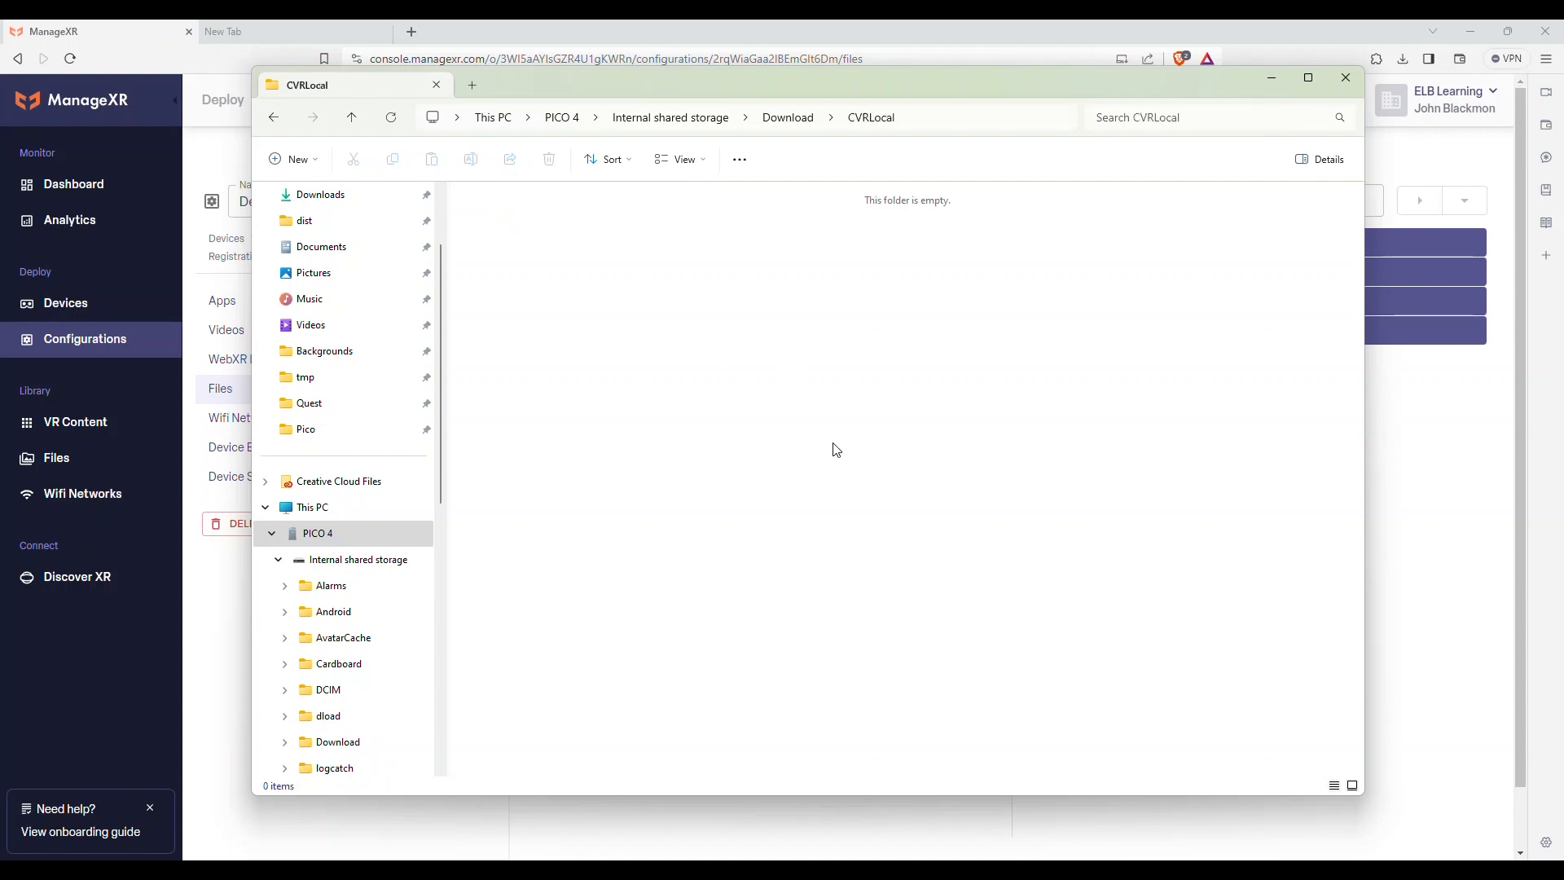
left_click(787, 119)
left_click_drag(814, 83, 1563, 114)
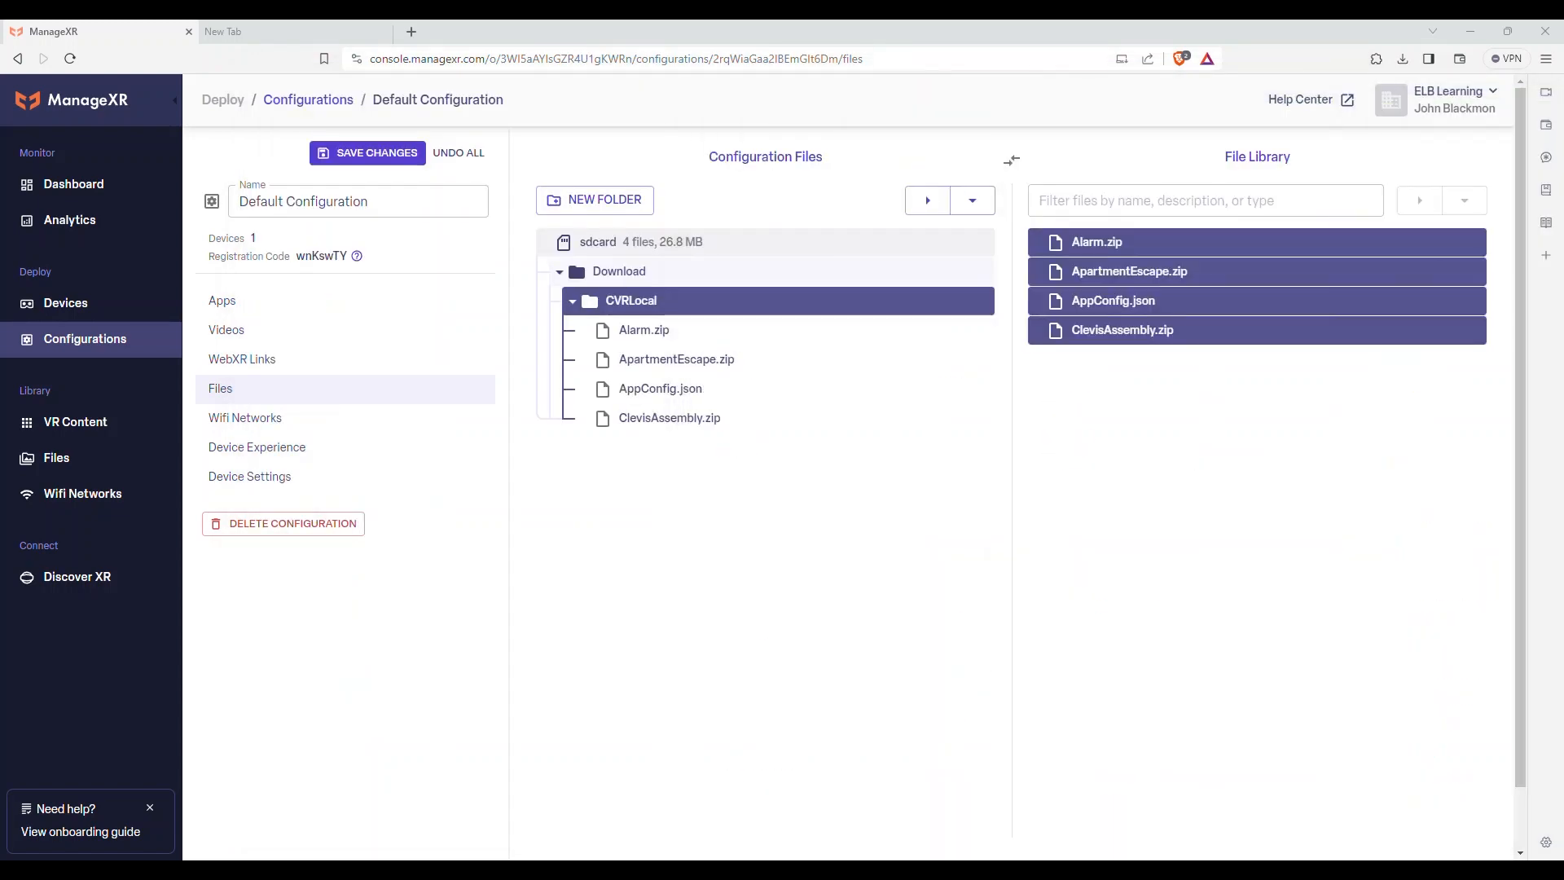
Save the Default Configuration changes and open Device_0001's information page to check its update status
left_click(380, 154)
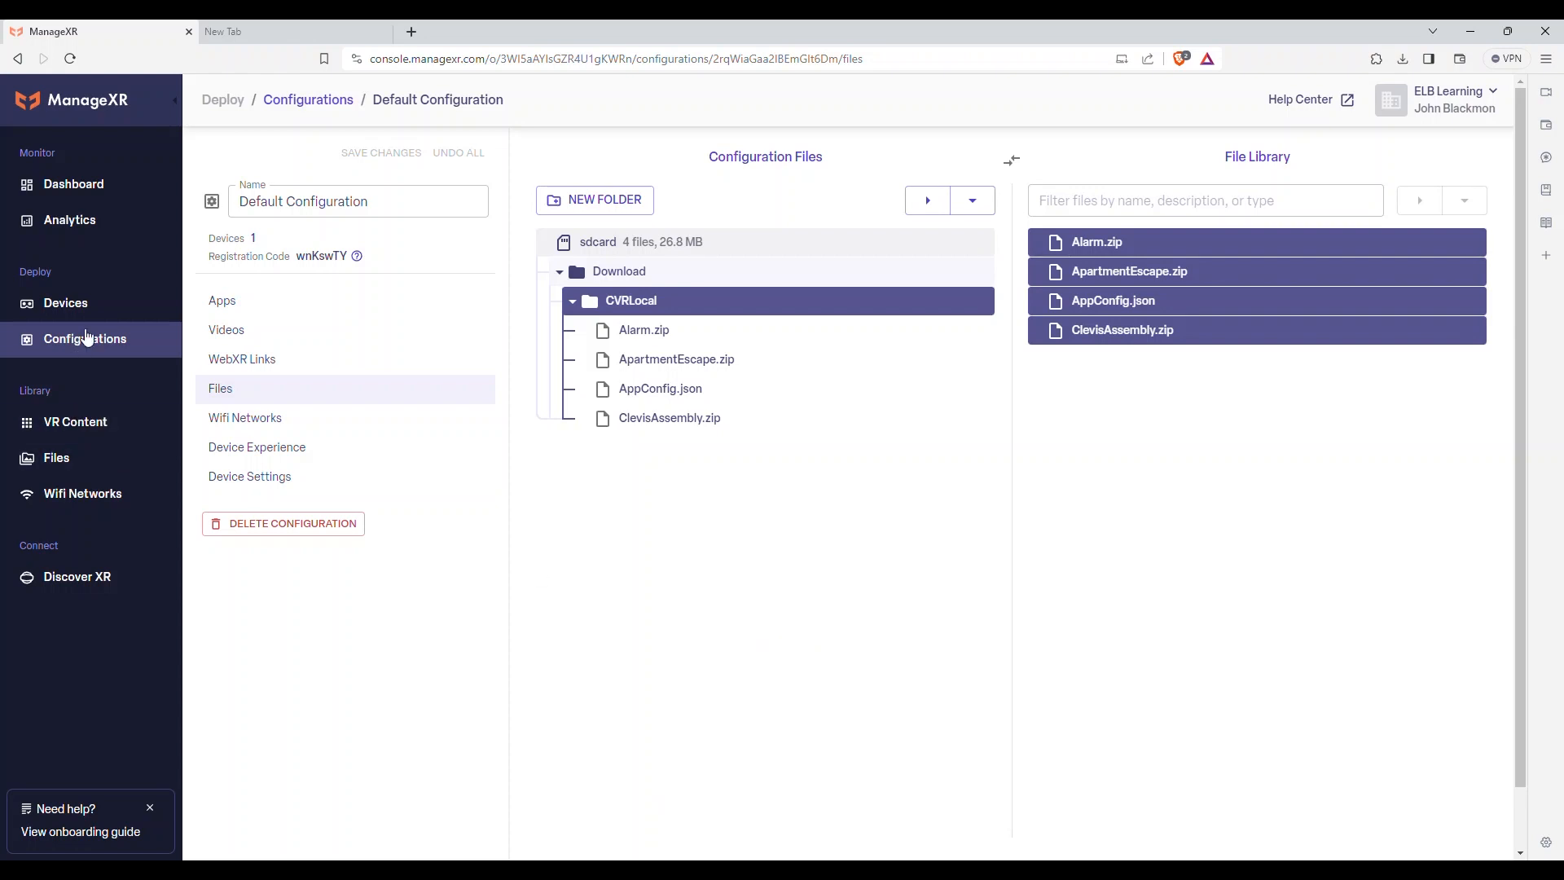
left_click(63, 304)
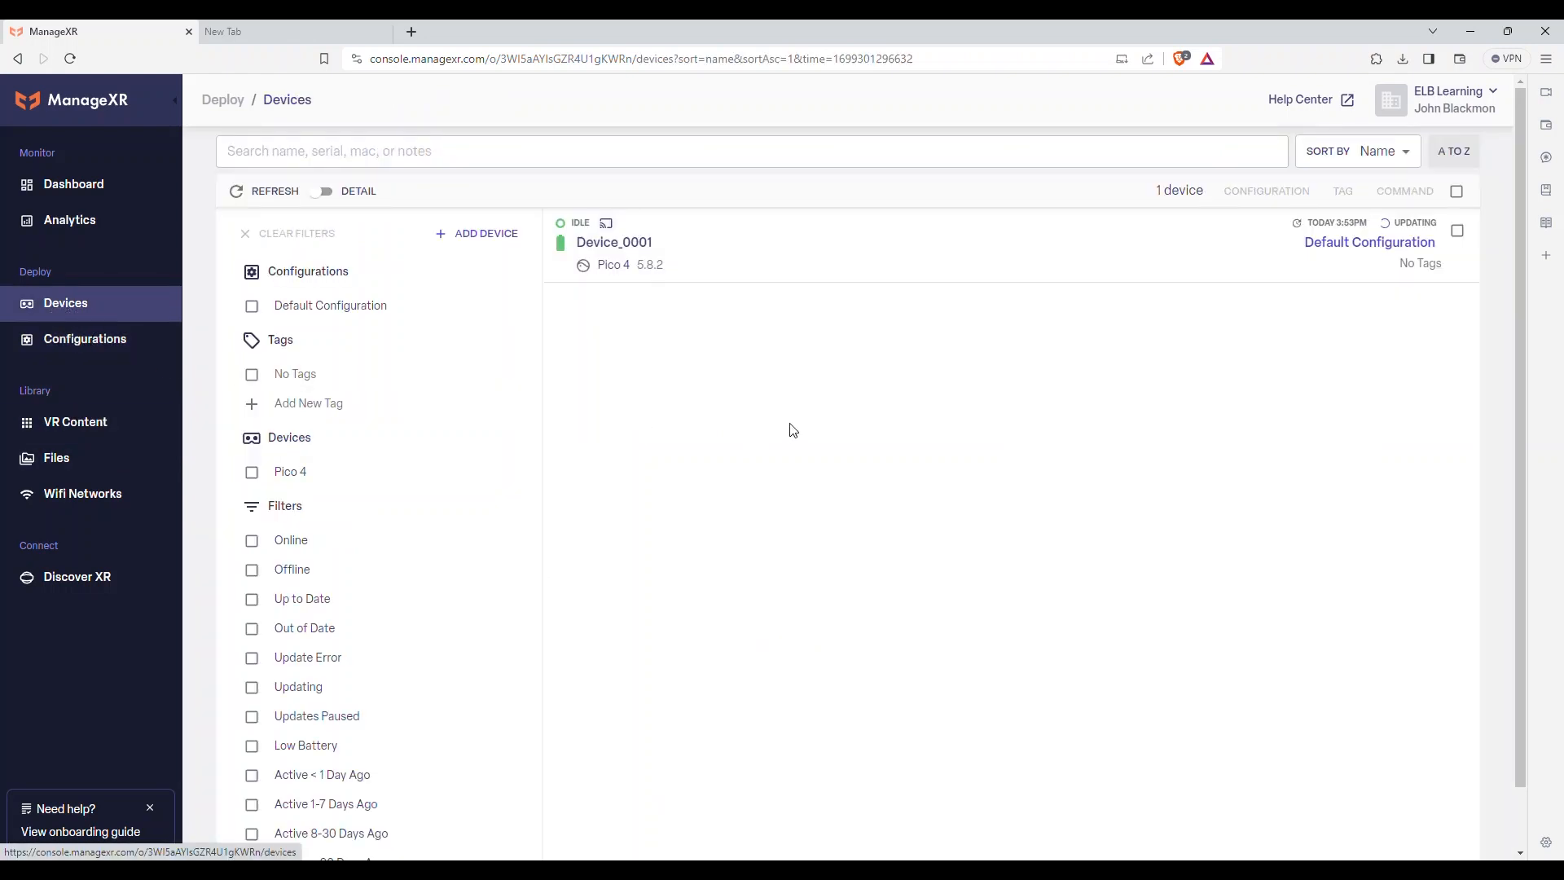
left_click(675, 249)
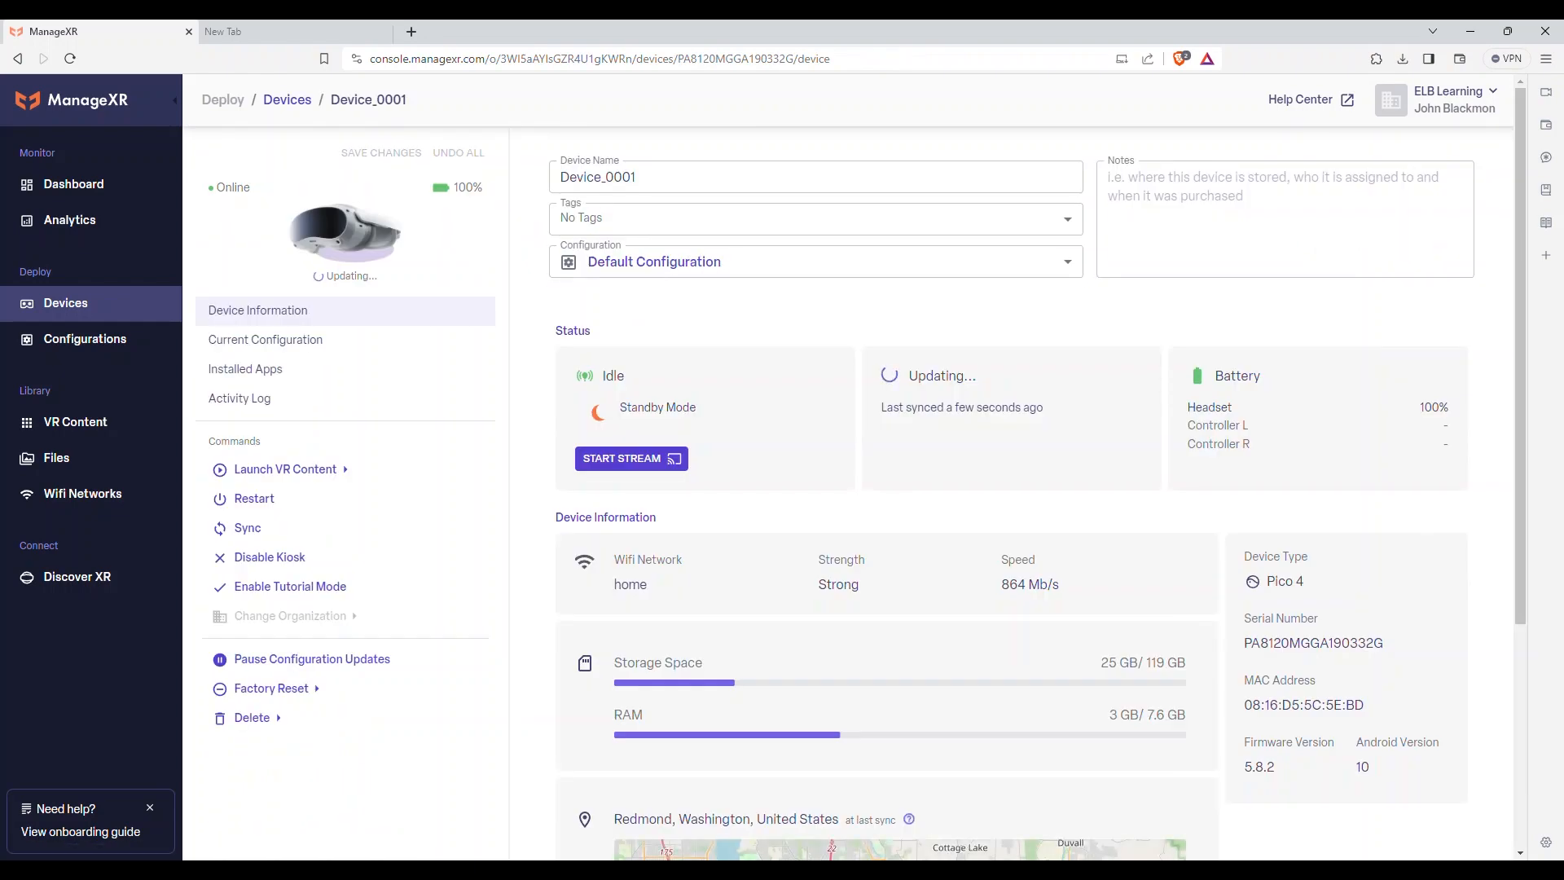
Open AppConfig.json from the headset's CVRLocal folder in Visual Studio Code and examine its localMode and xapiConfig settings
left_click_drag(1563, 105, 799, 90)
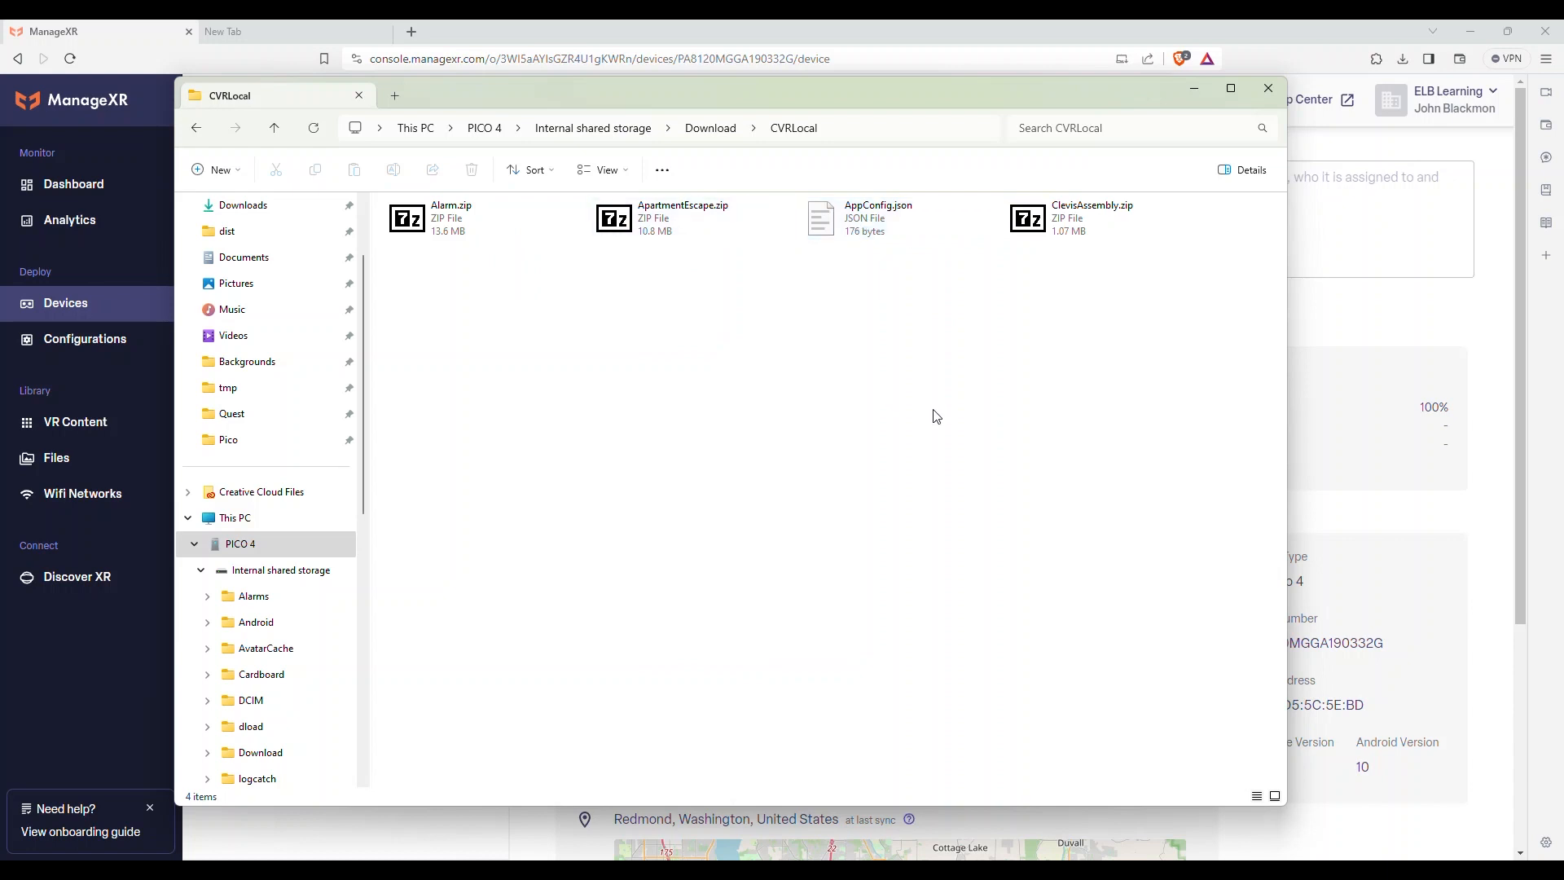
left_click(828, 217)
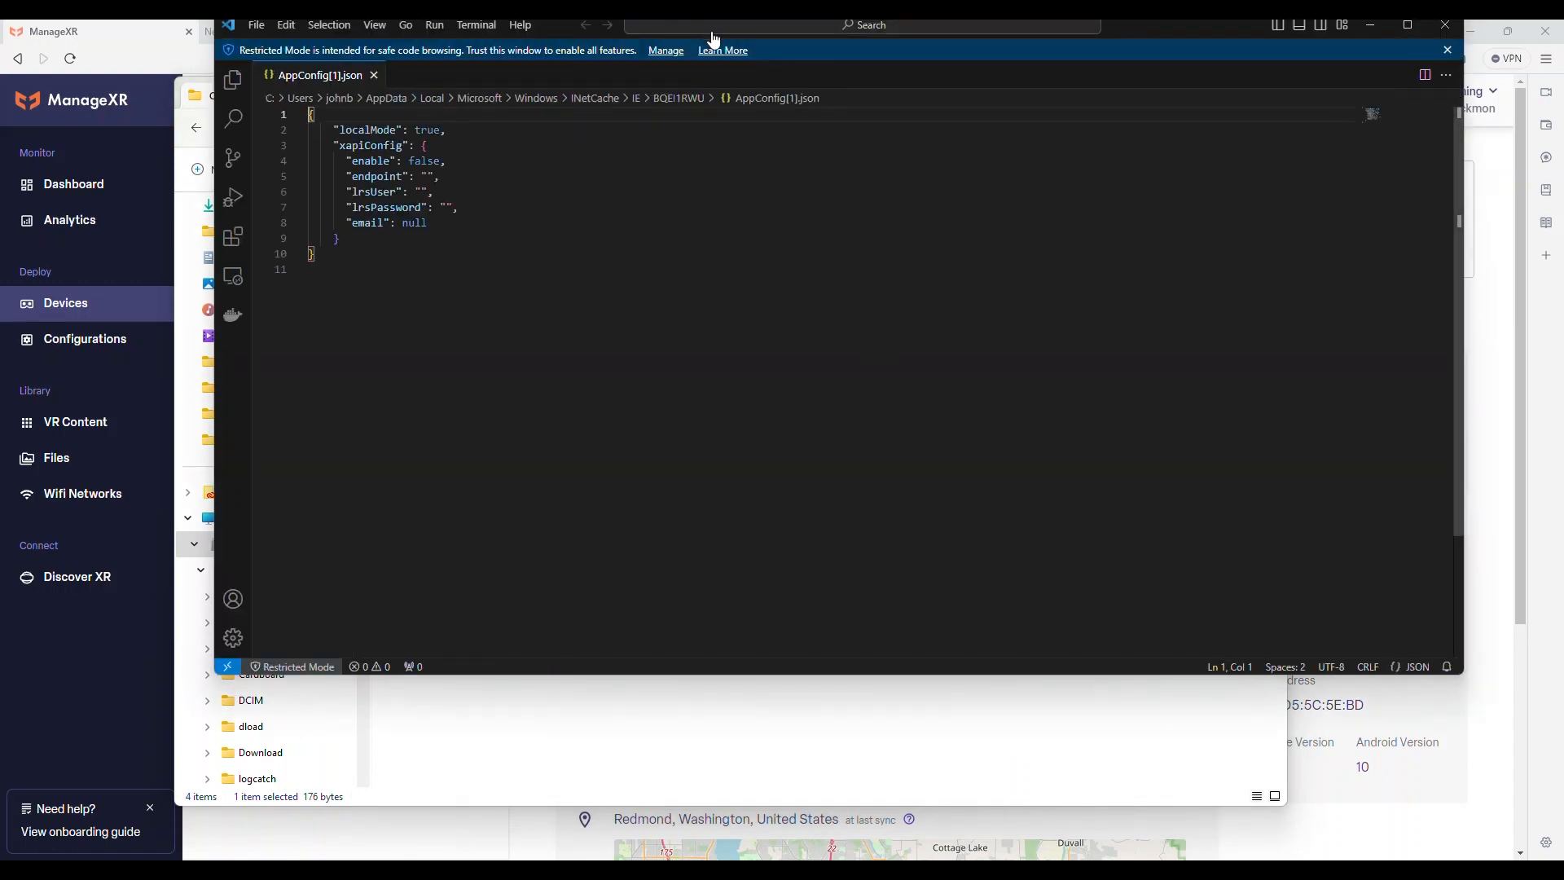
left_click_drag(1171, 25, 1180, 71)
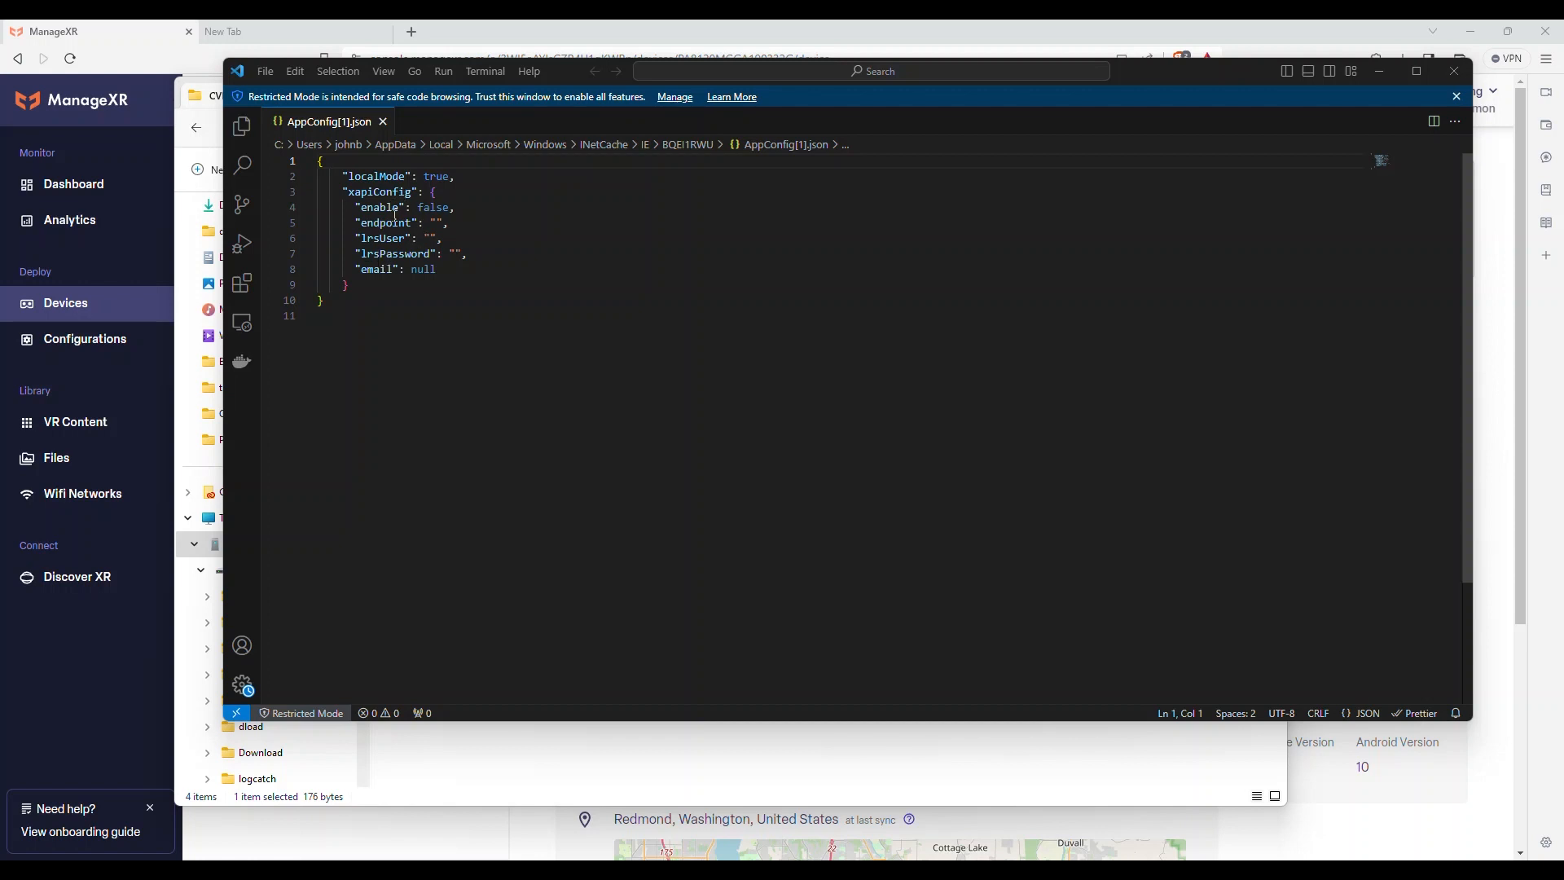
double_click(426, 208)
left_click(414, 223)
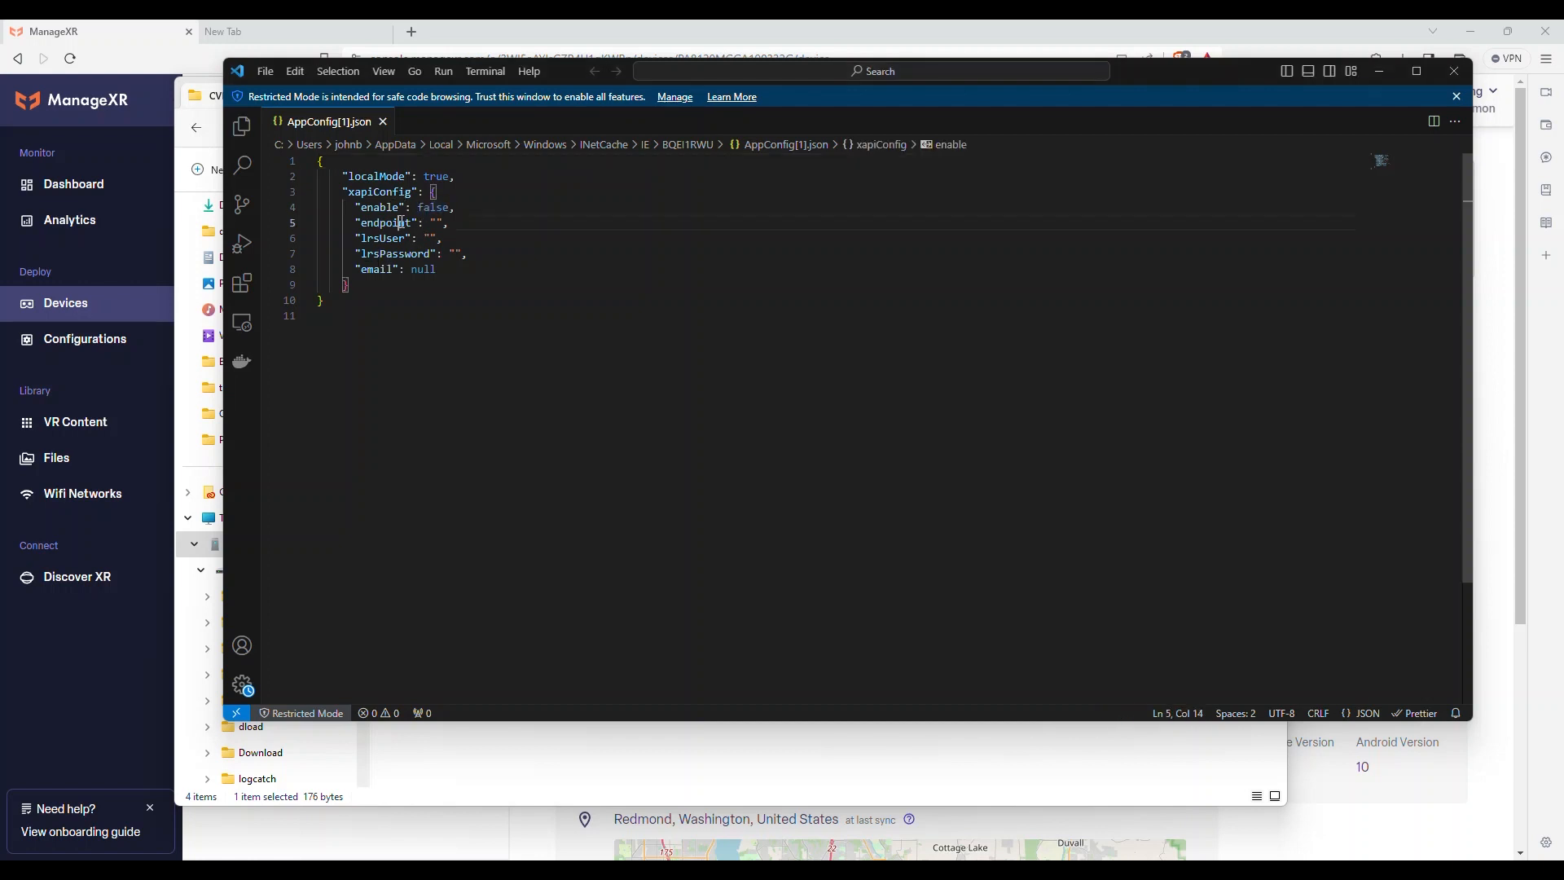